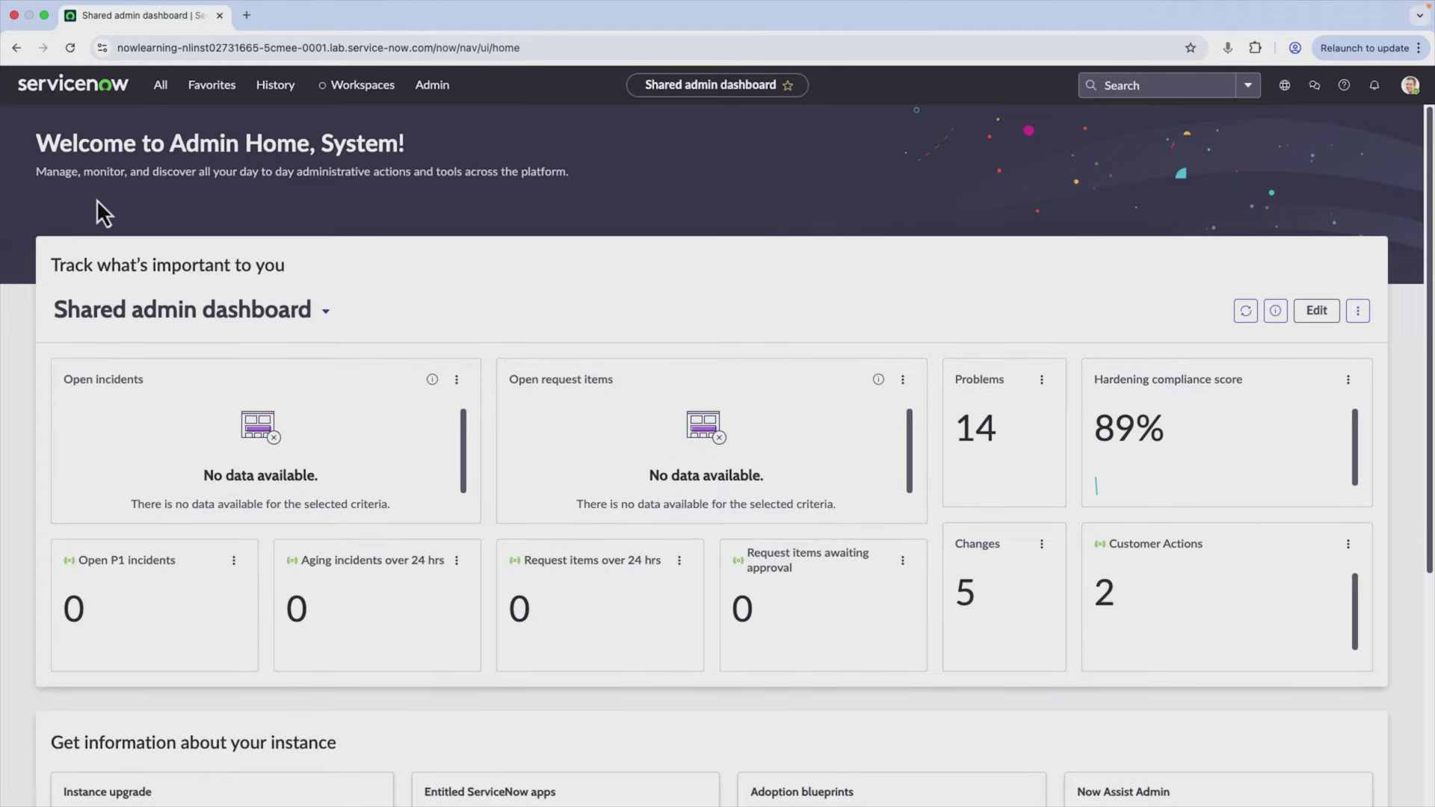
- Pin the favorites list as the side navigation panel
click(213, 88)
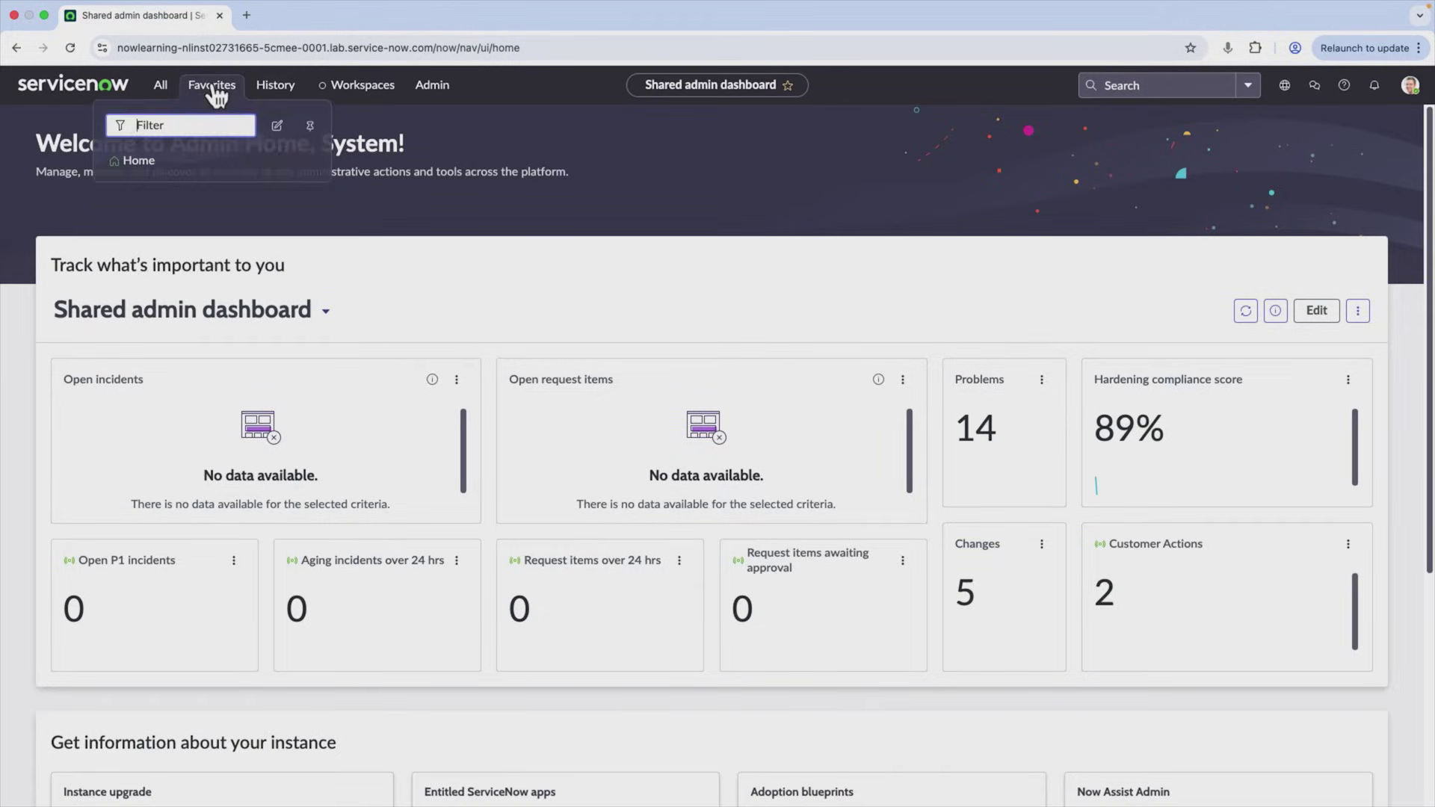
click(156, 88)
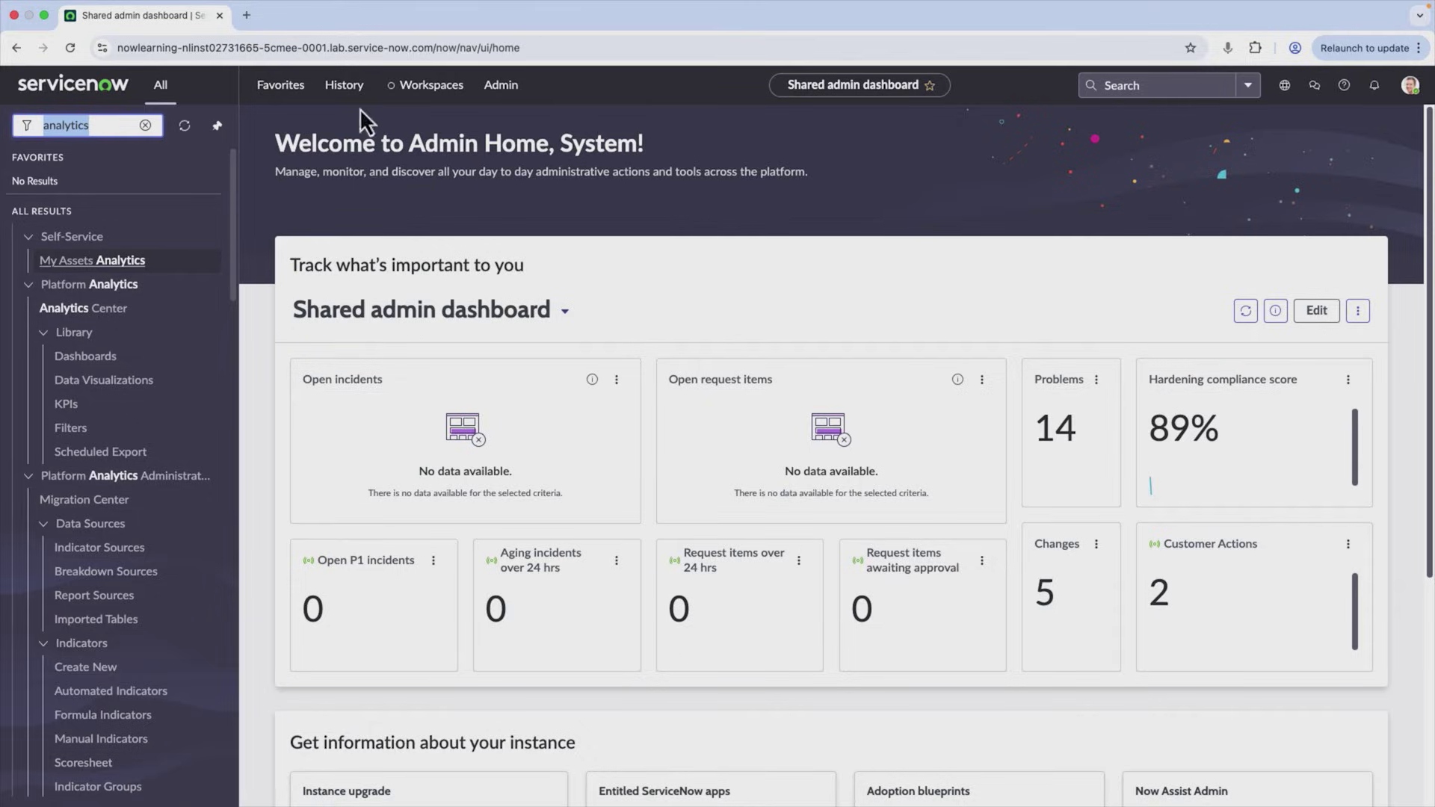
click(267, 93)
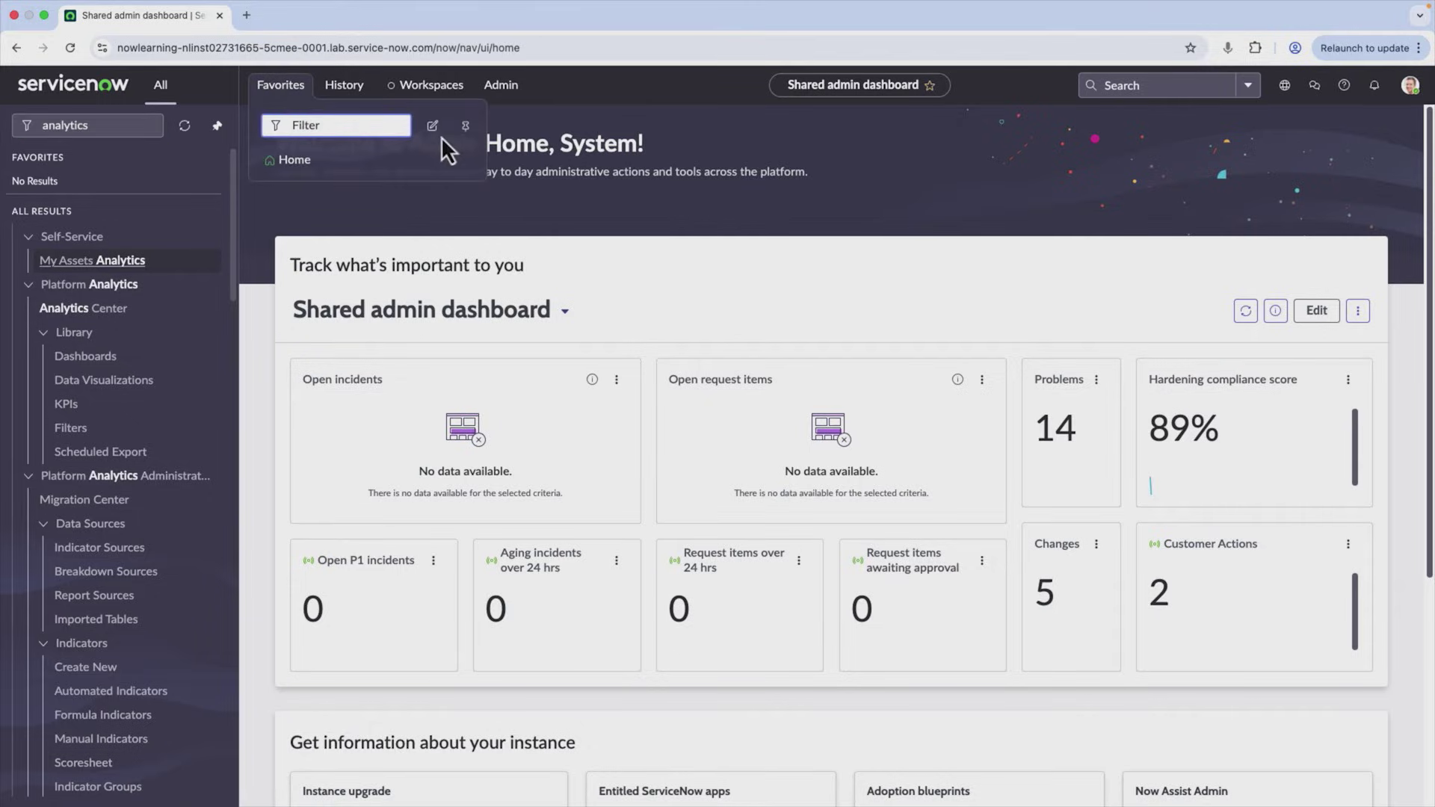
click(465, 126)
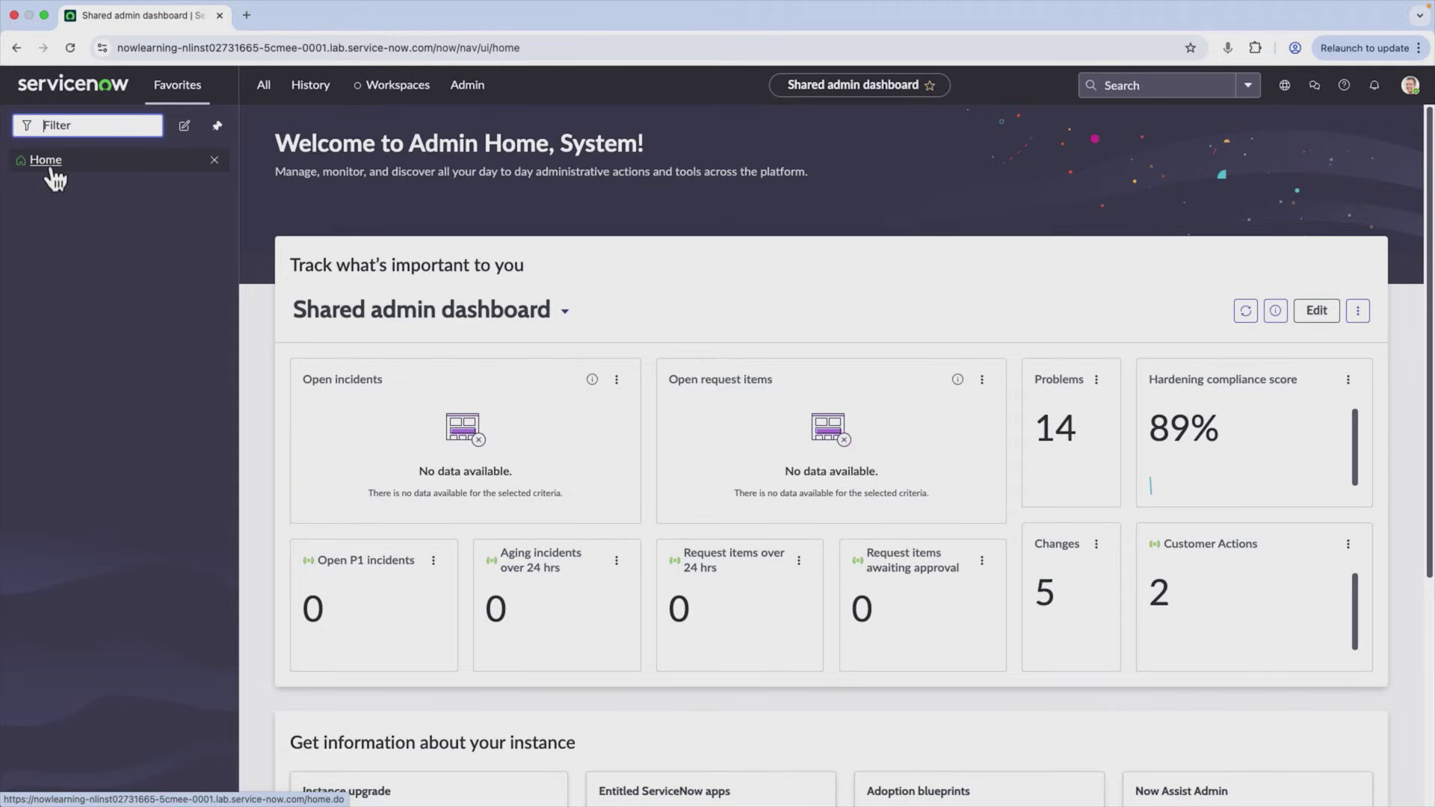
- Search the navigator for 'change' and open the list of all change requests
click(264, 84)
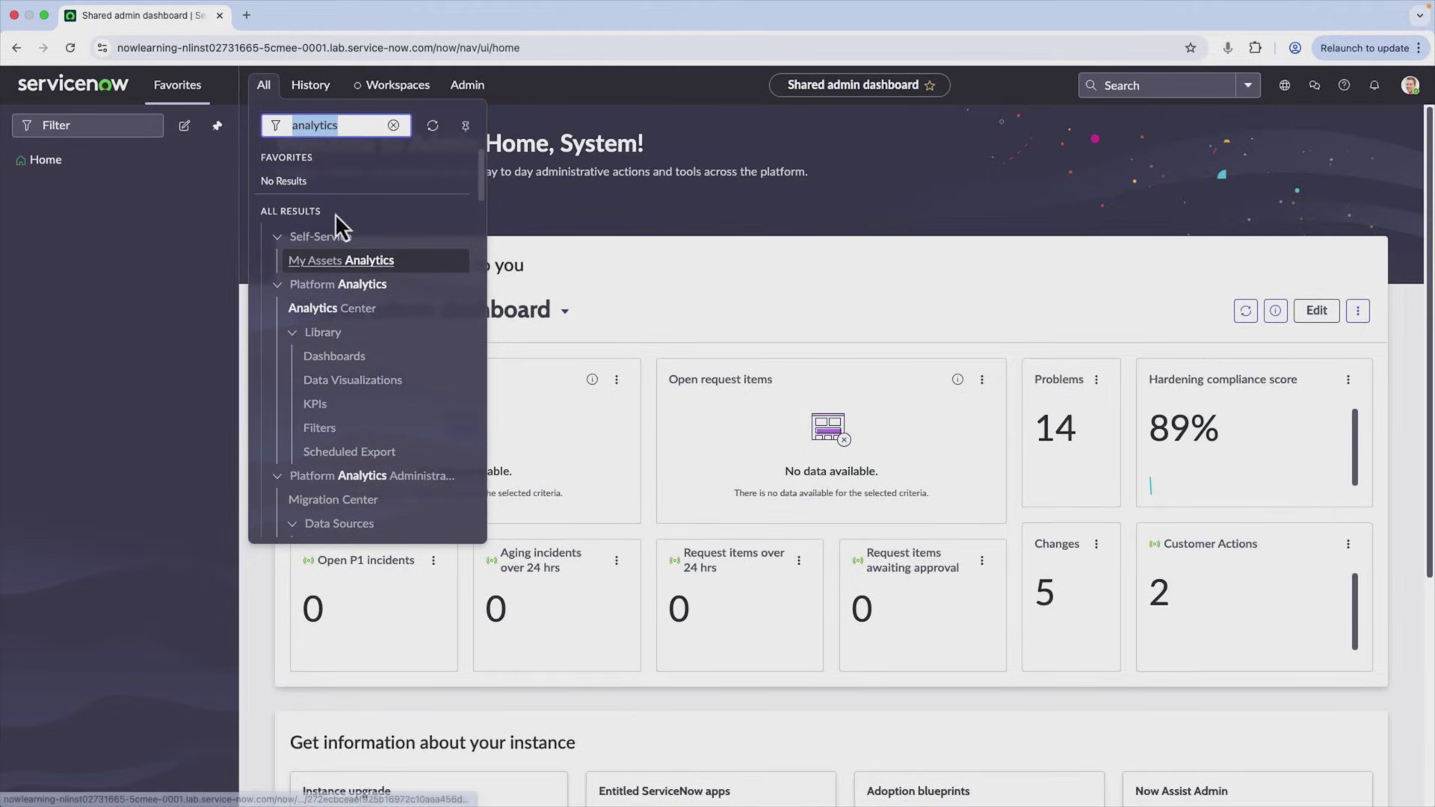
text(change)
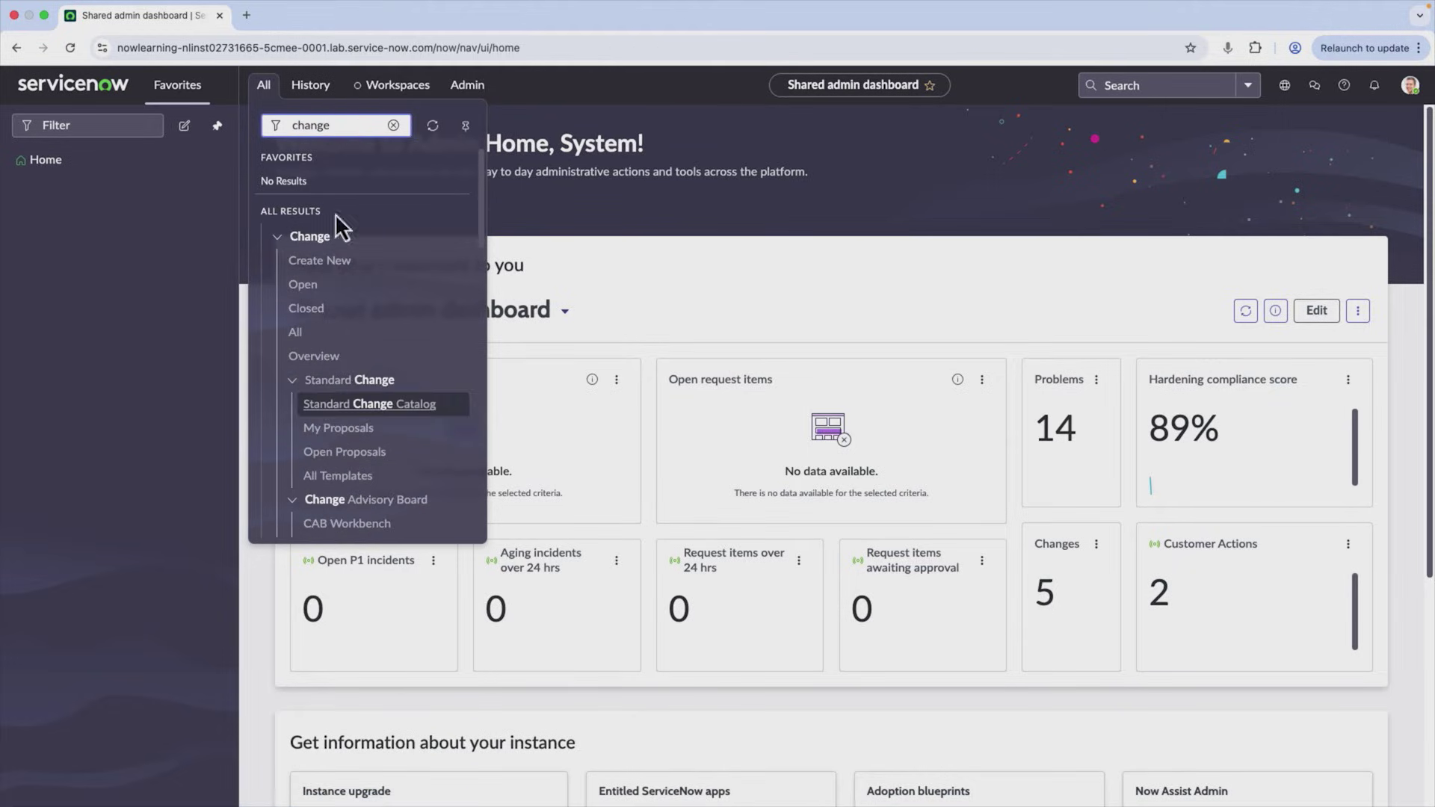
click(331, 334)
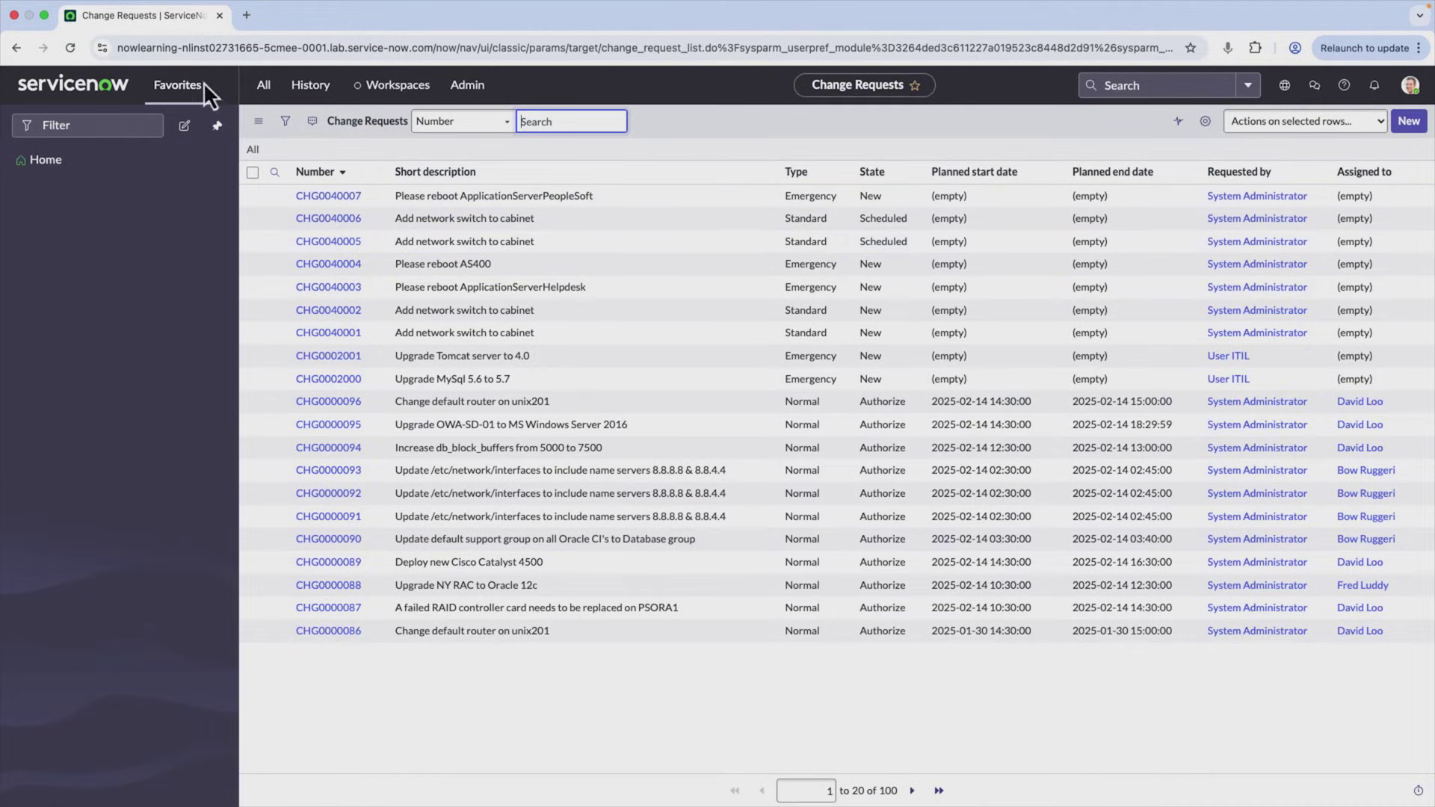
- Unpin the side panel, return to Admin Home, and drag items on its dashboard
click(216, 126)
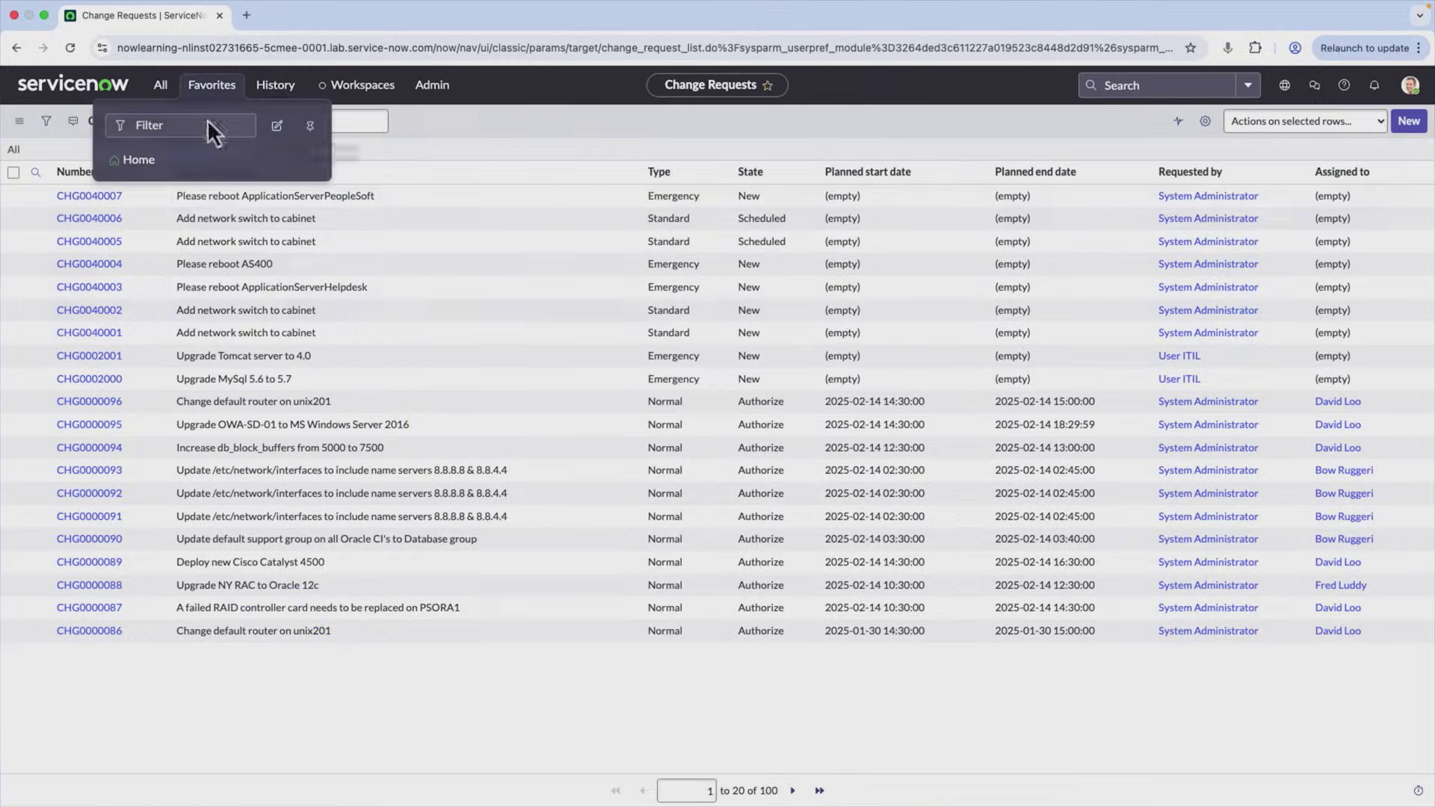
click(59, 84)
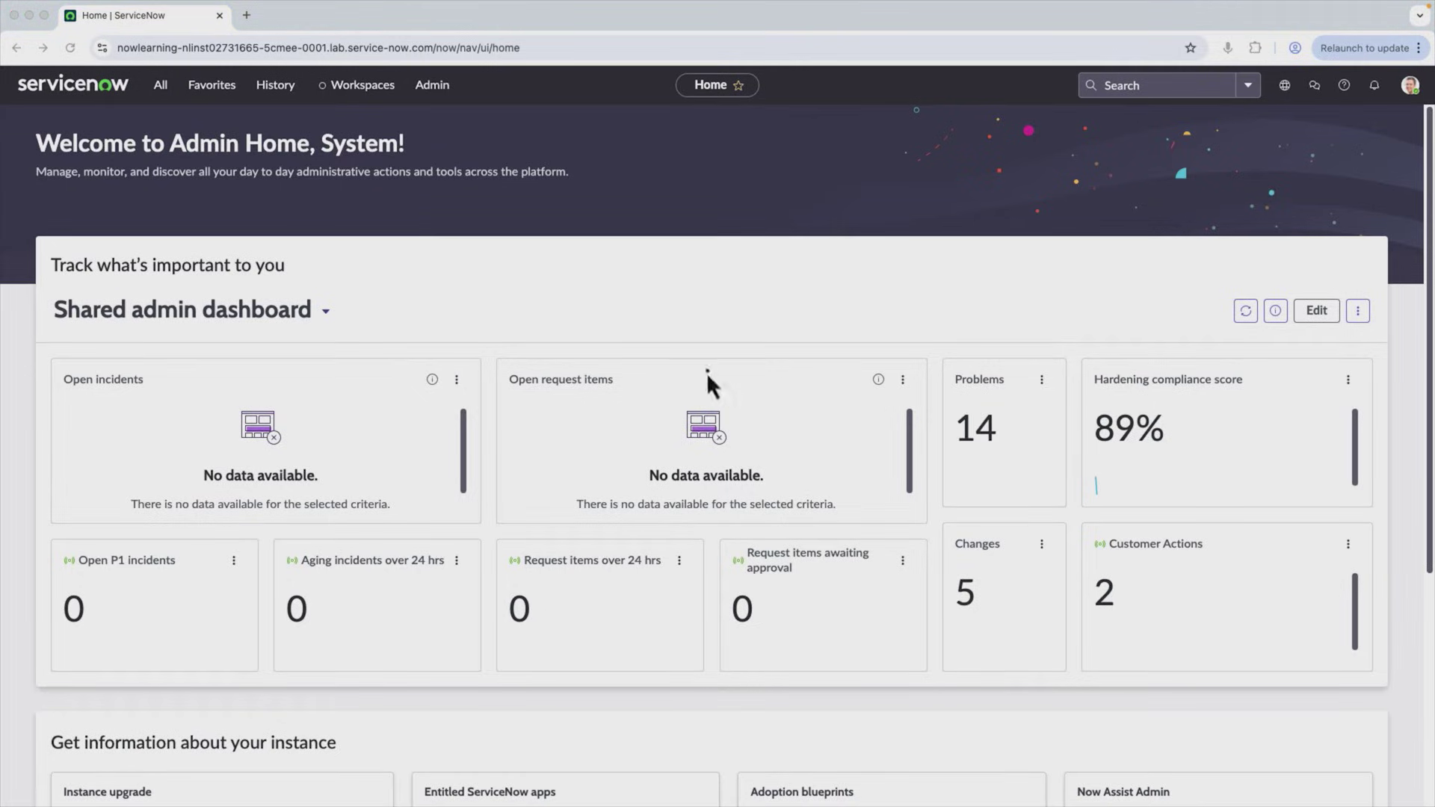
mouse_move(493, 364)
mouse_down()
mouse_move(496, 527)
mouse_move(925, 529)
mouse_move(904, 356)
mouse_move(500, 359)
mouse_up()
drag(938, 354, 944, 494)
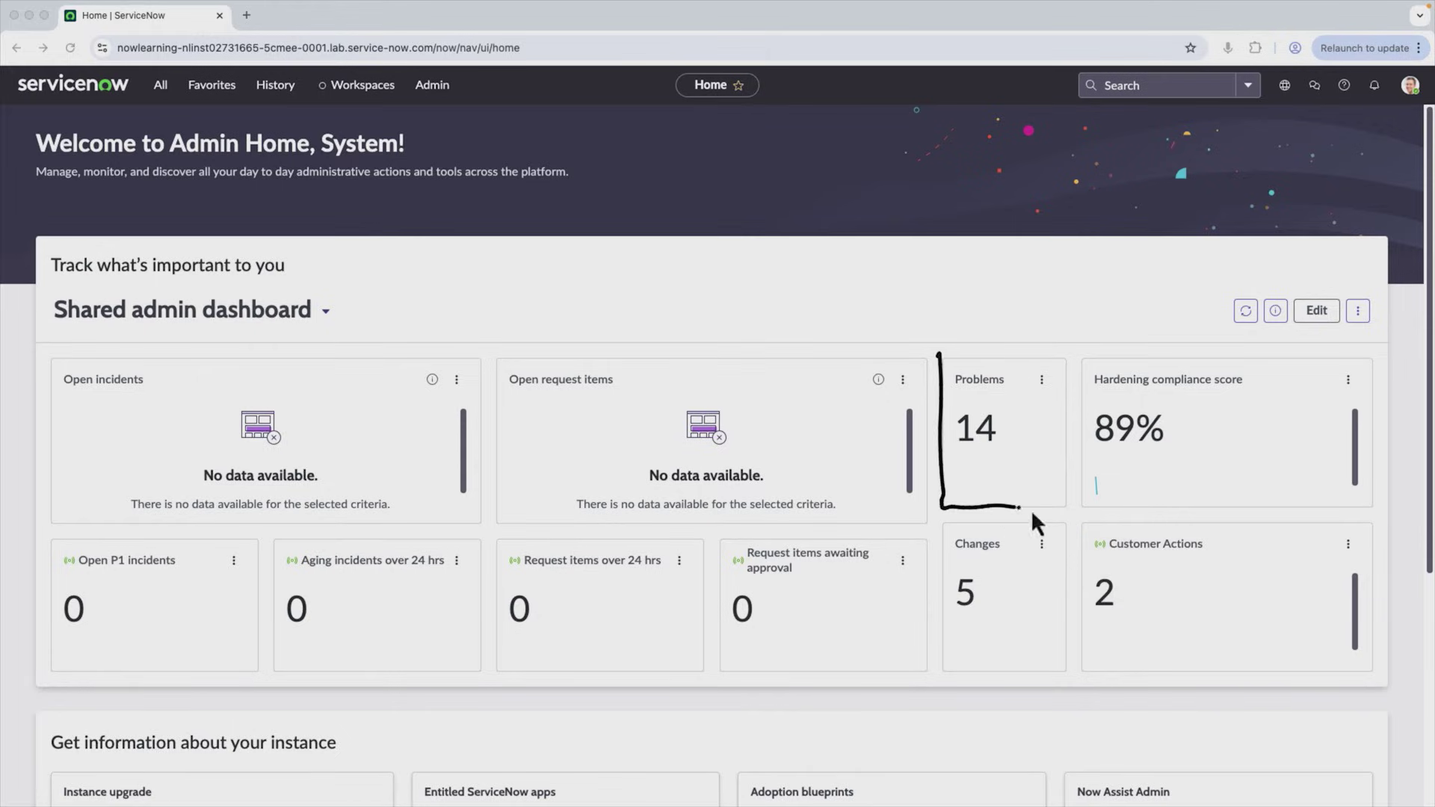
drag(1032, 513, 1077, 513)
drag(956, 348, 954, 354)
drag(1078, 355, 1085, 536)
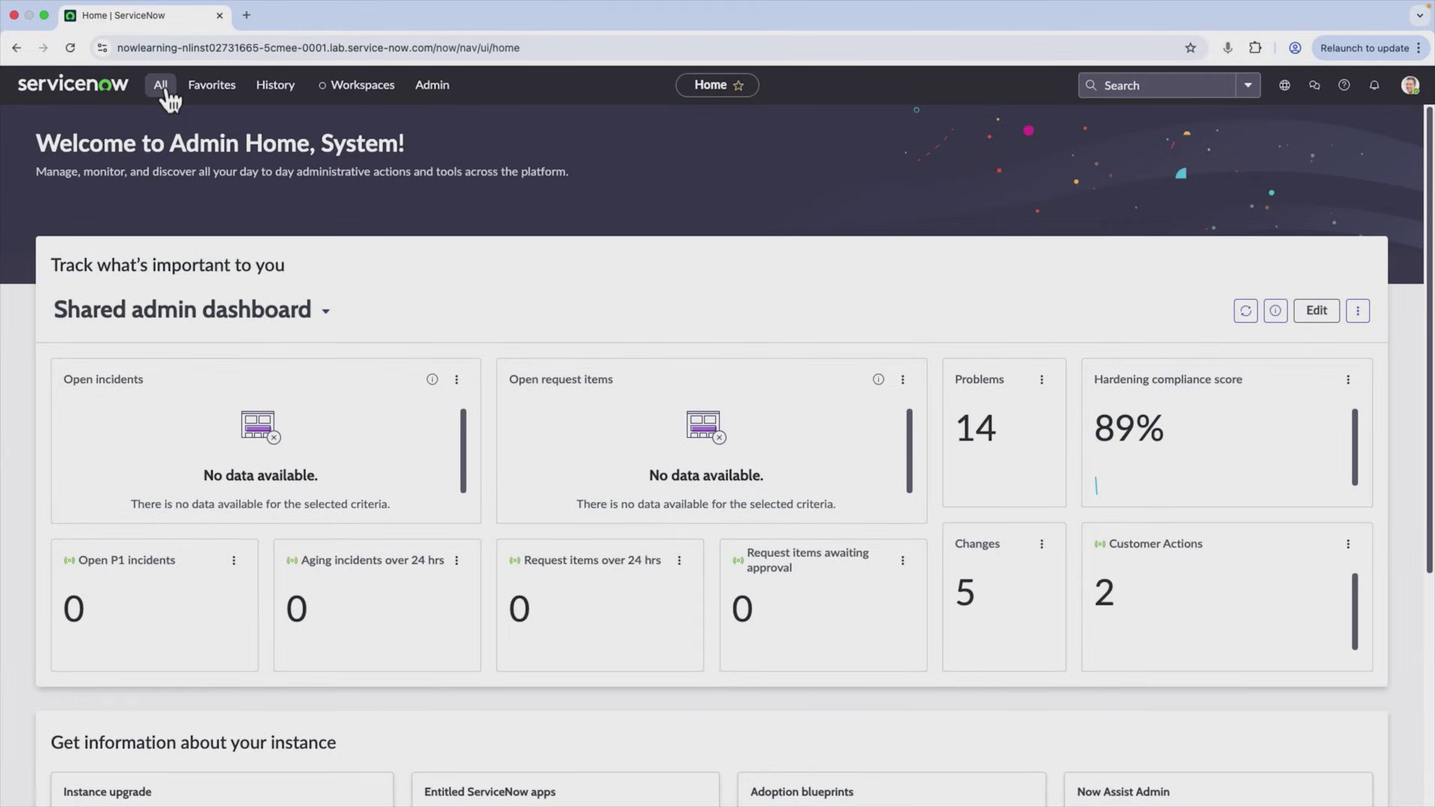
- Filter the navigator for 'dashboards', open the dashboards library, and open IT Agent Dashboard
click(161, 84)
key(BackSpace)
key(BackSpace)
key(BackSpace)
key(BackSpace)
key(BackSpace)
key(BackSpace)
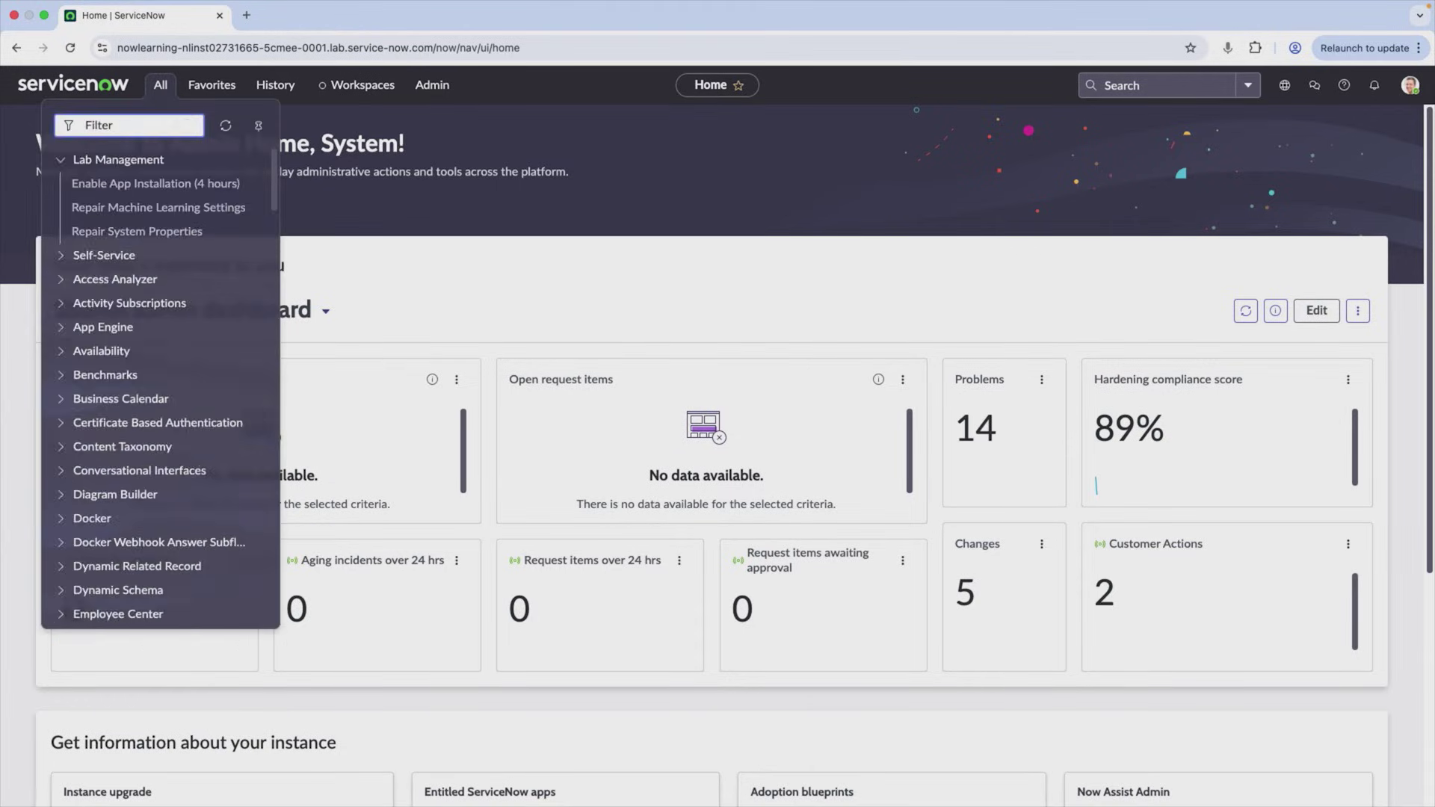
text(dashboards)
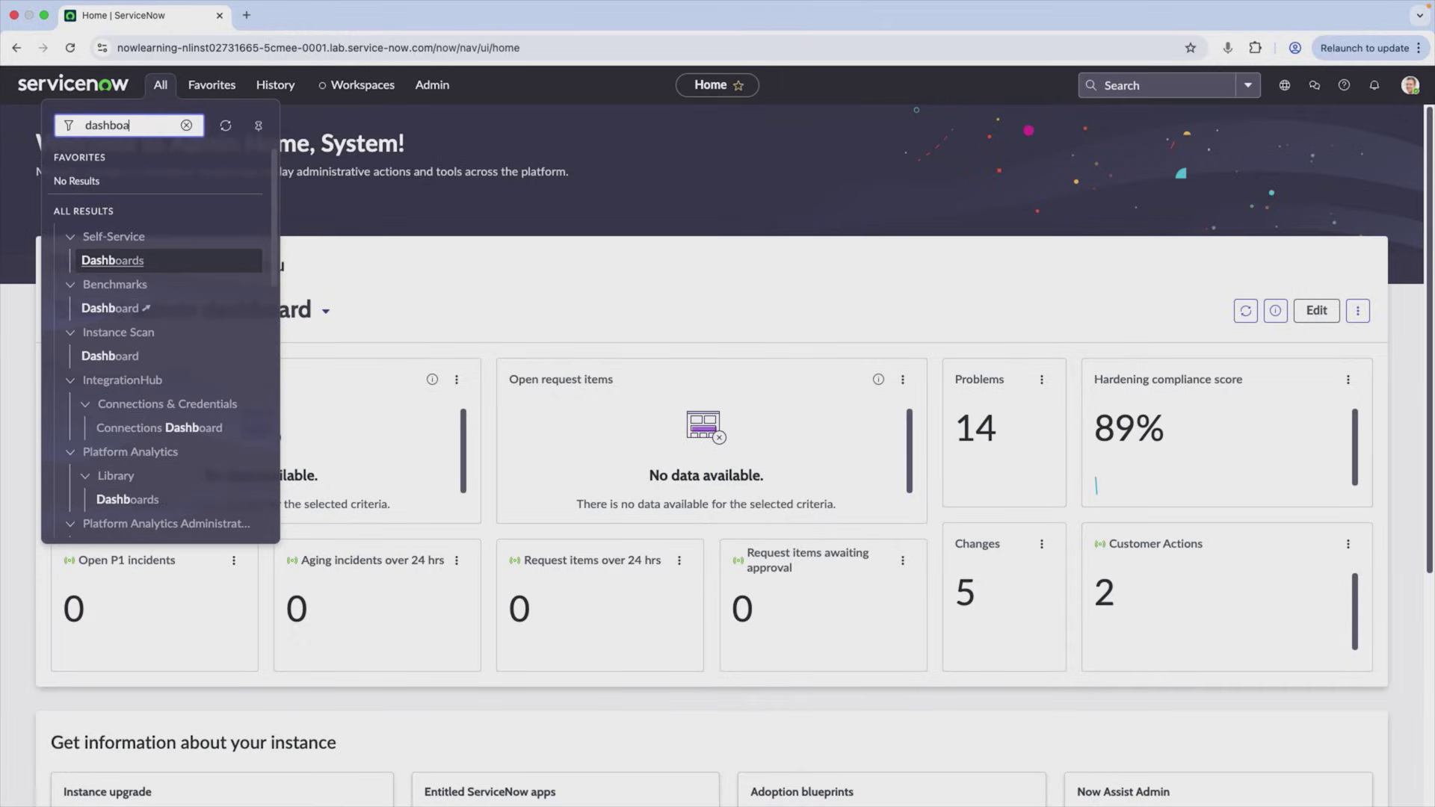
click(142, 260)
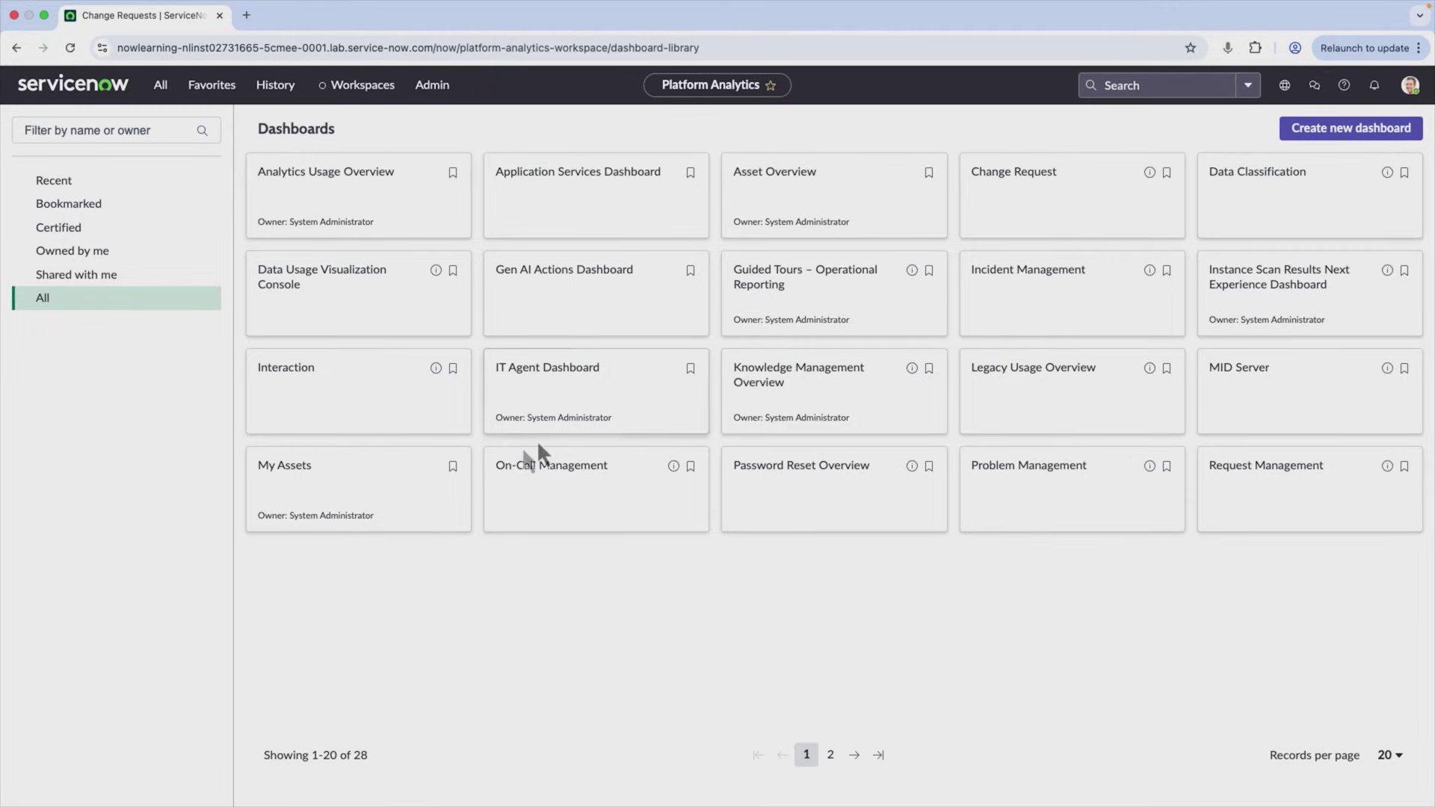
click(542, 378)
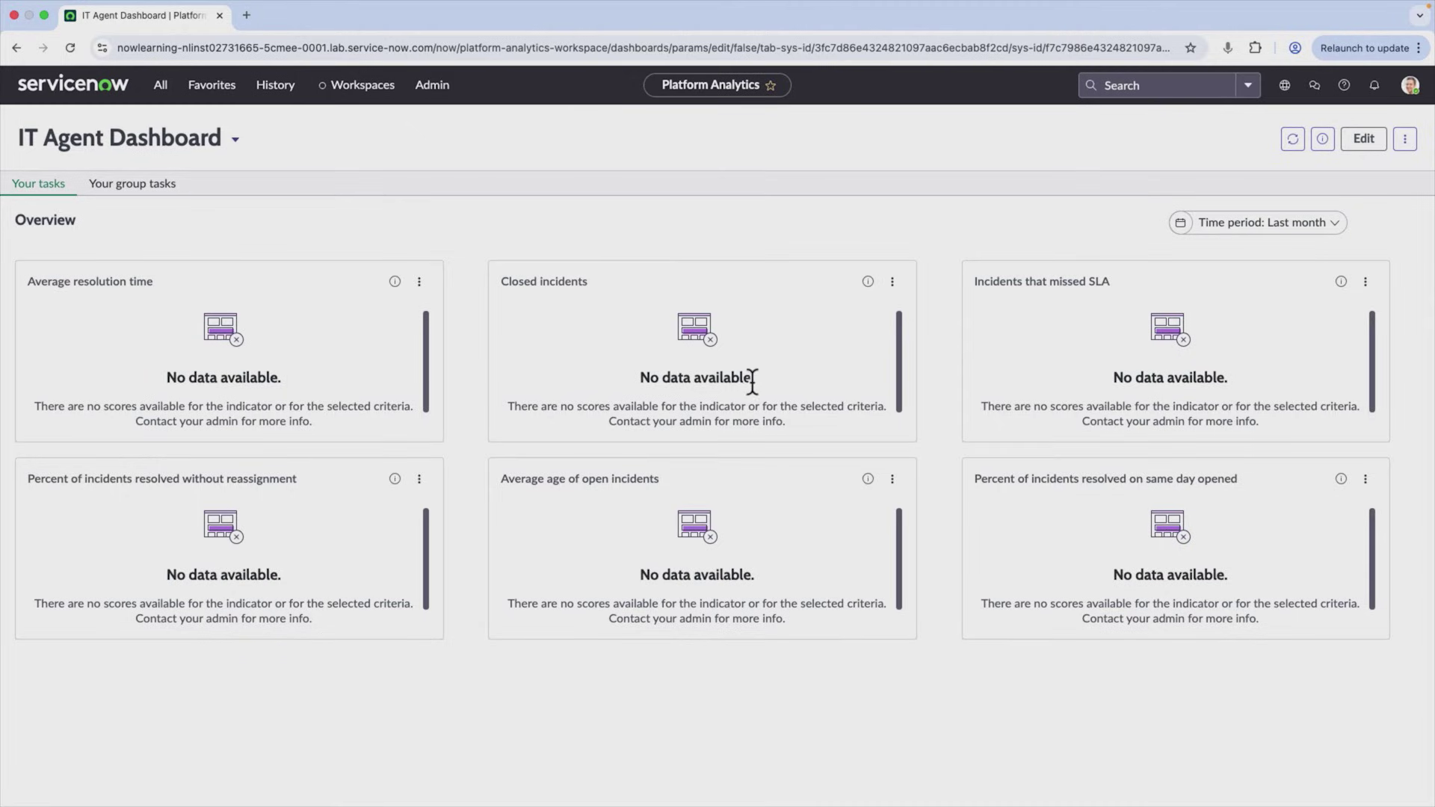
- Look over the IT Agent Dashboard, then go back to the dashboards library
drag(755, 383, 705, 394)
click(656, 373)
click(11, 54)
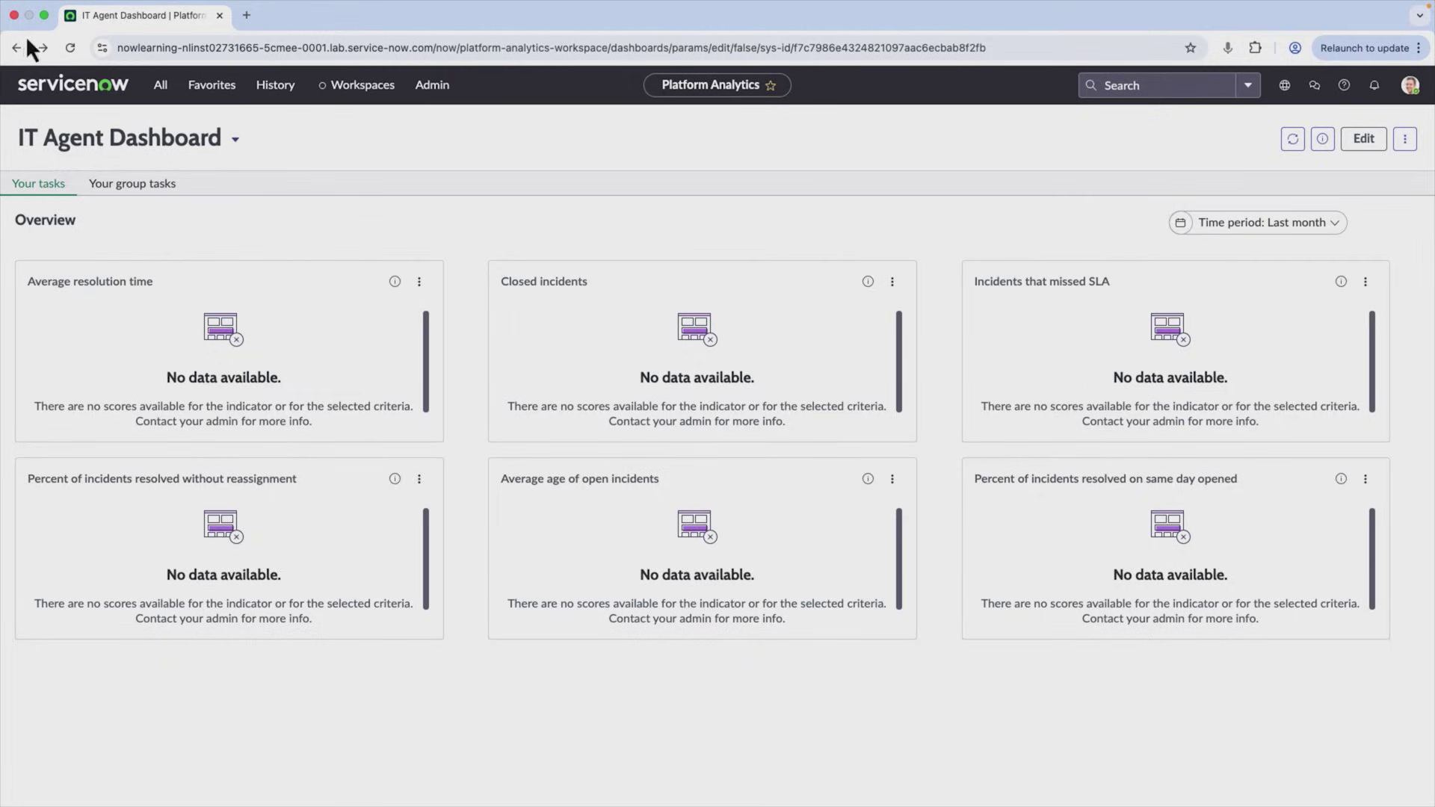
click(23, 51)
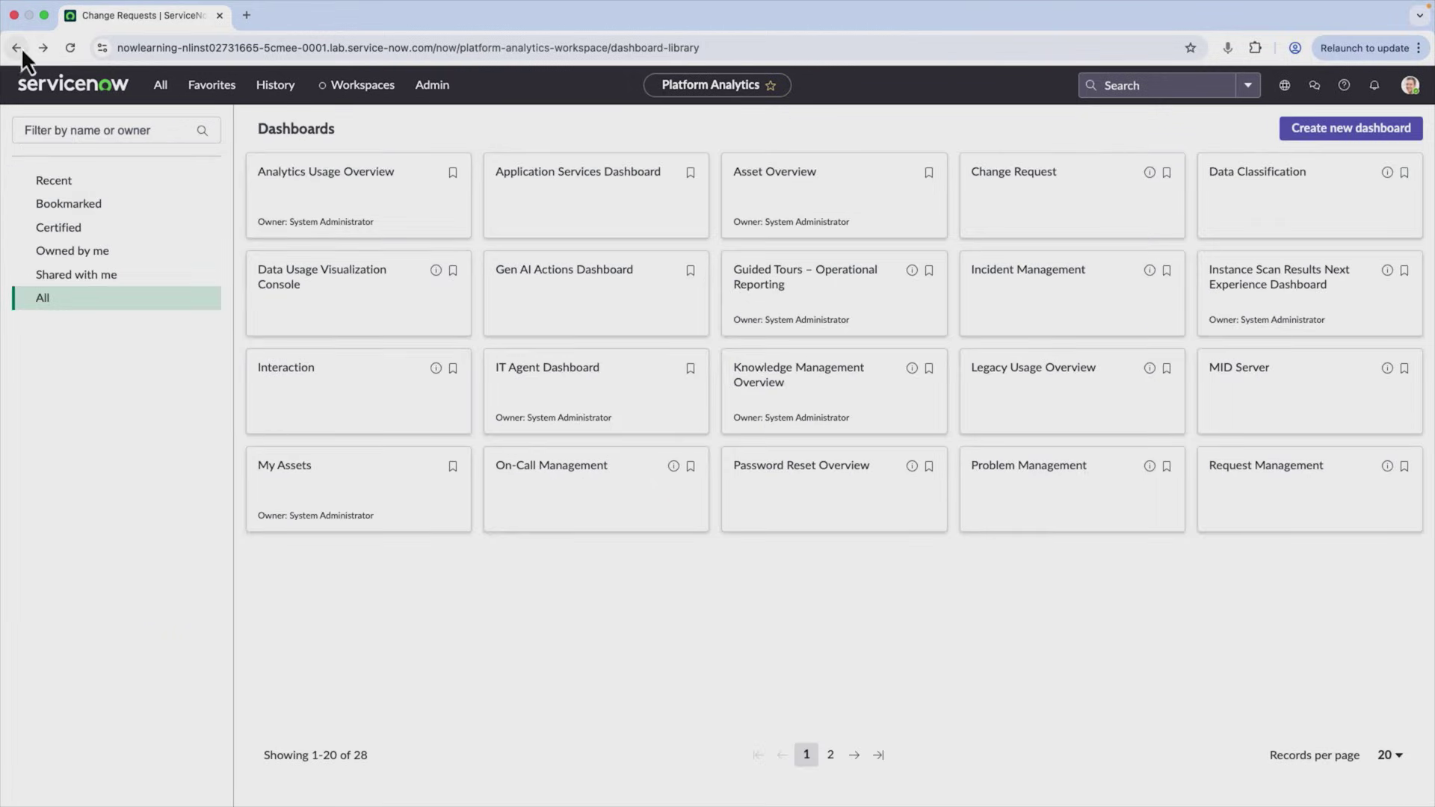
- View the Incident Management dashboard, then return to the Admin Home page
click(1128, 312)
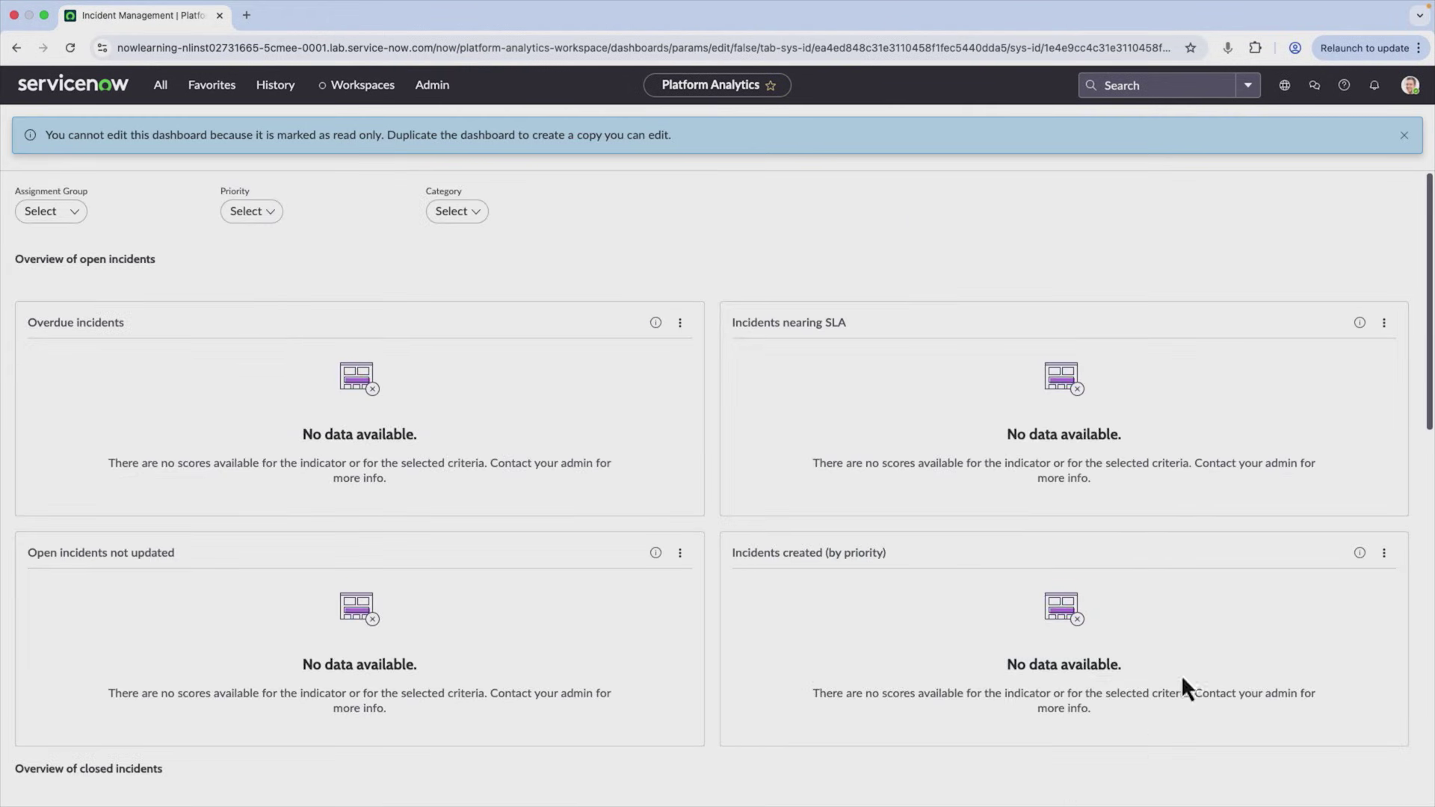
click(16, 49)
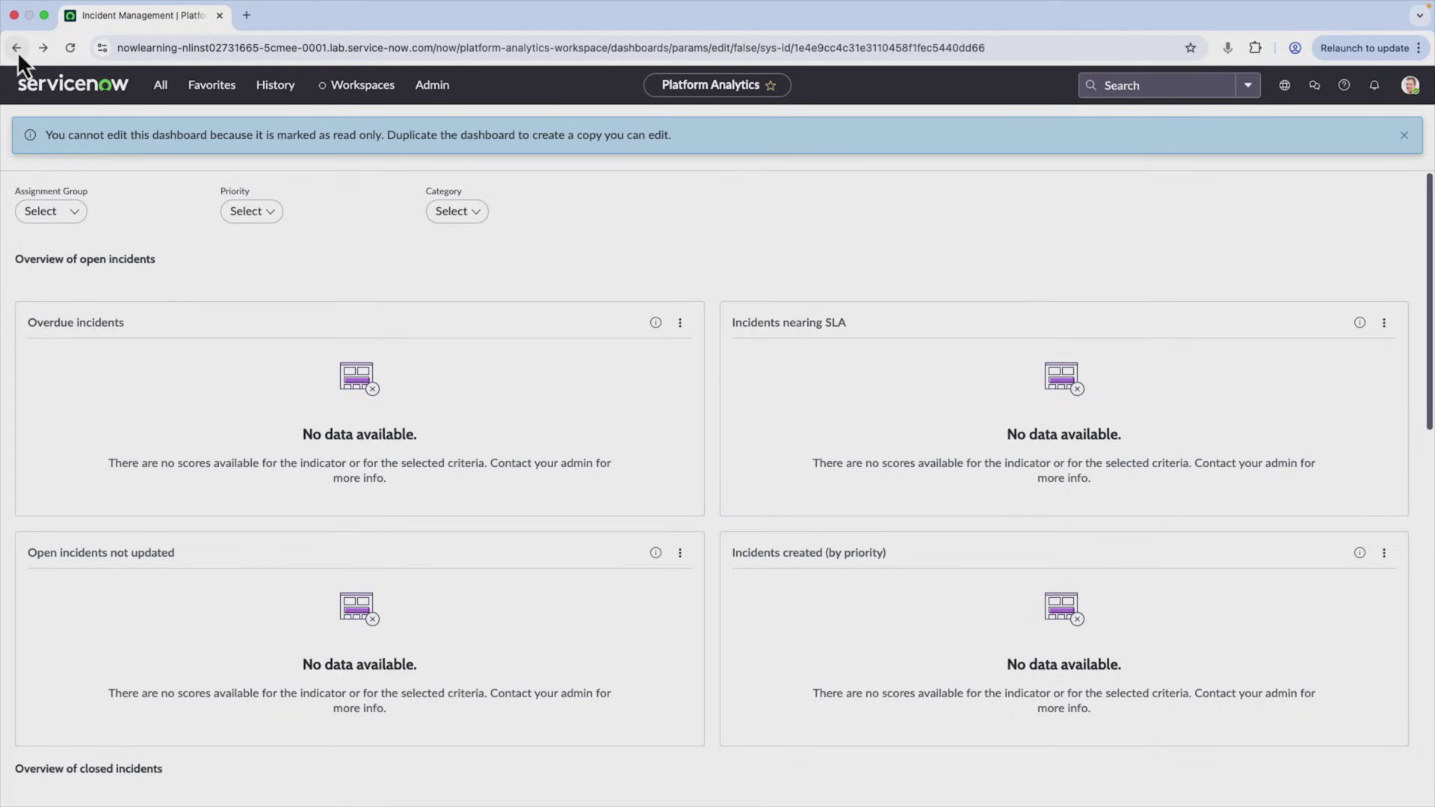
click(66, 88)
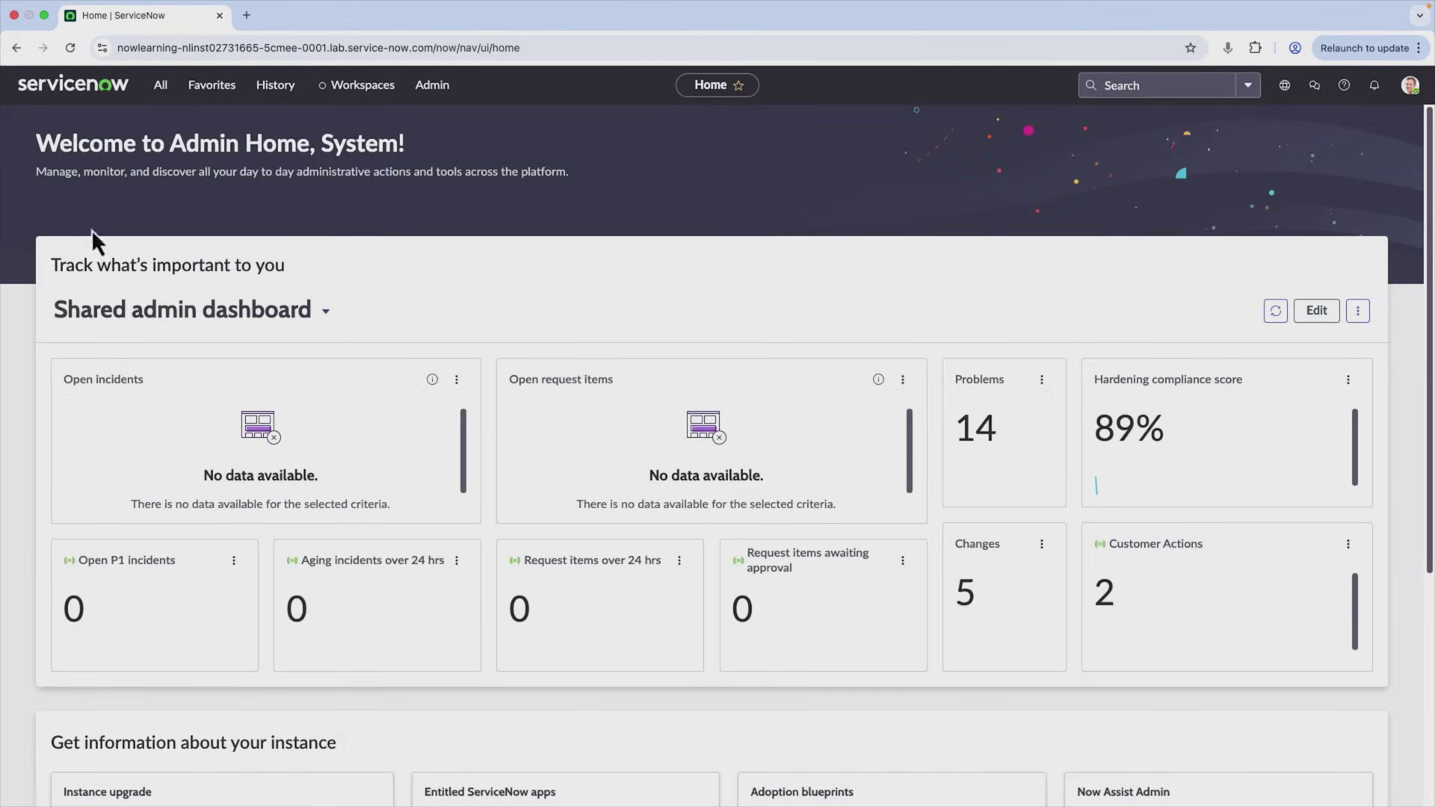
- Open Shared admin from page two of the dashboards library, then return to Admin Home
click(16, 48)
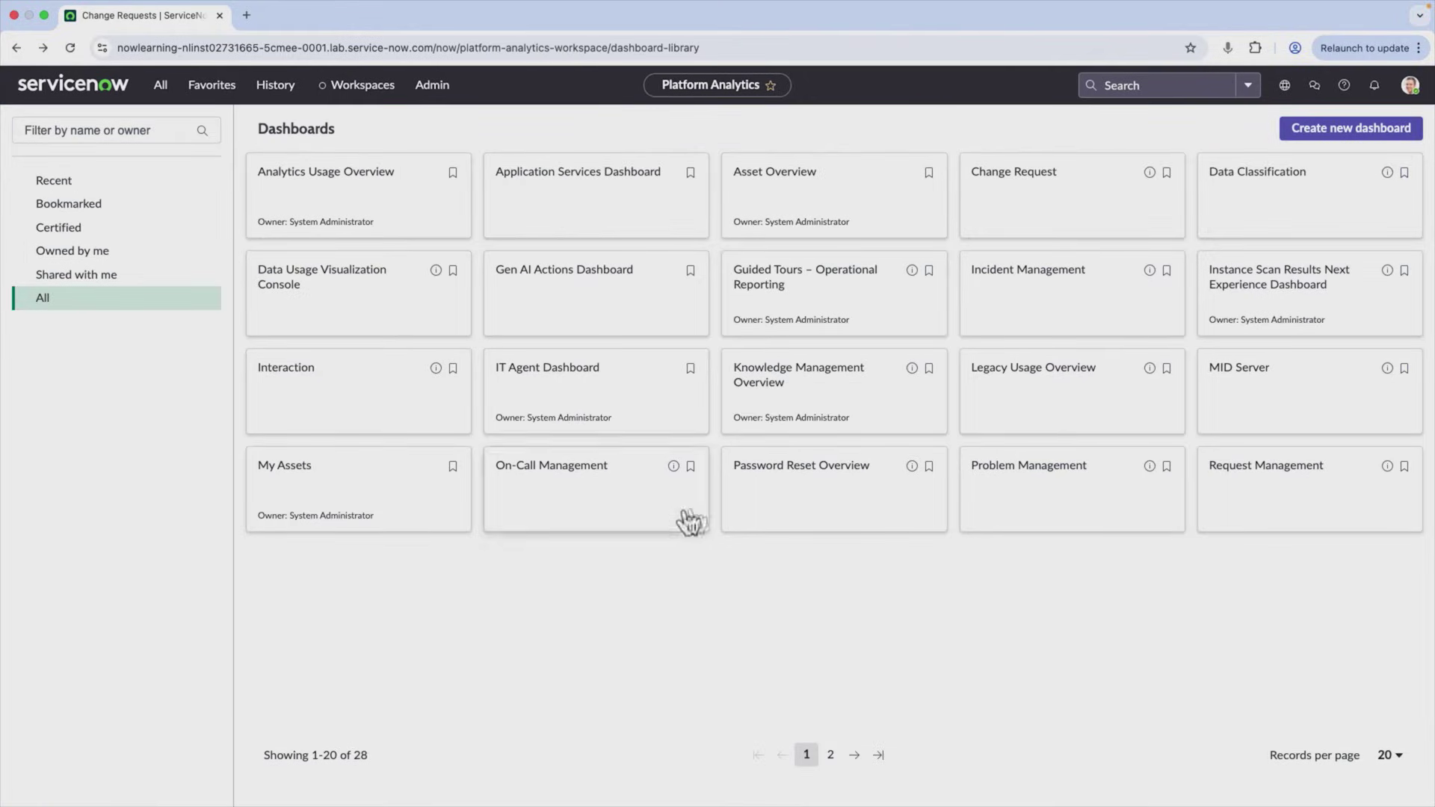
click(834, 756)
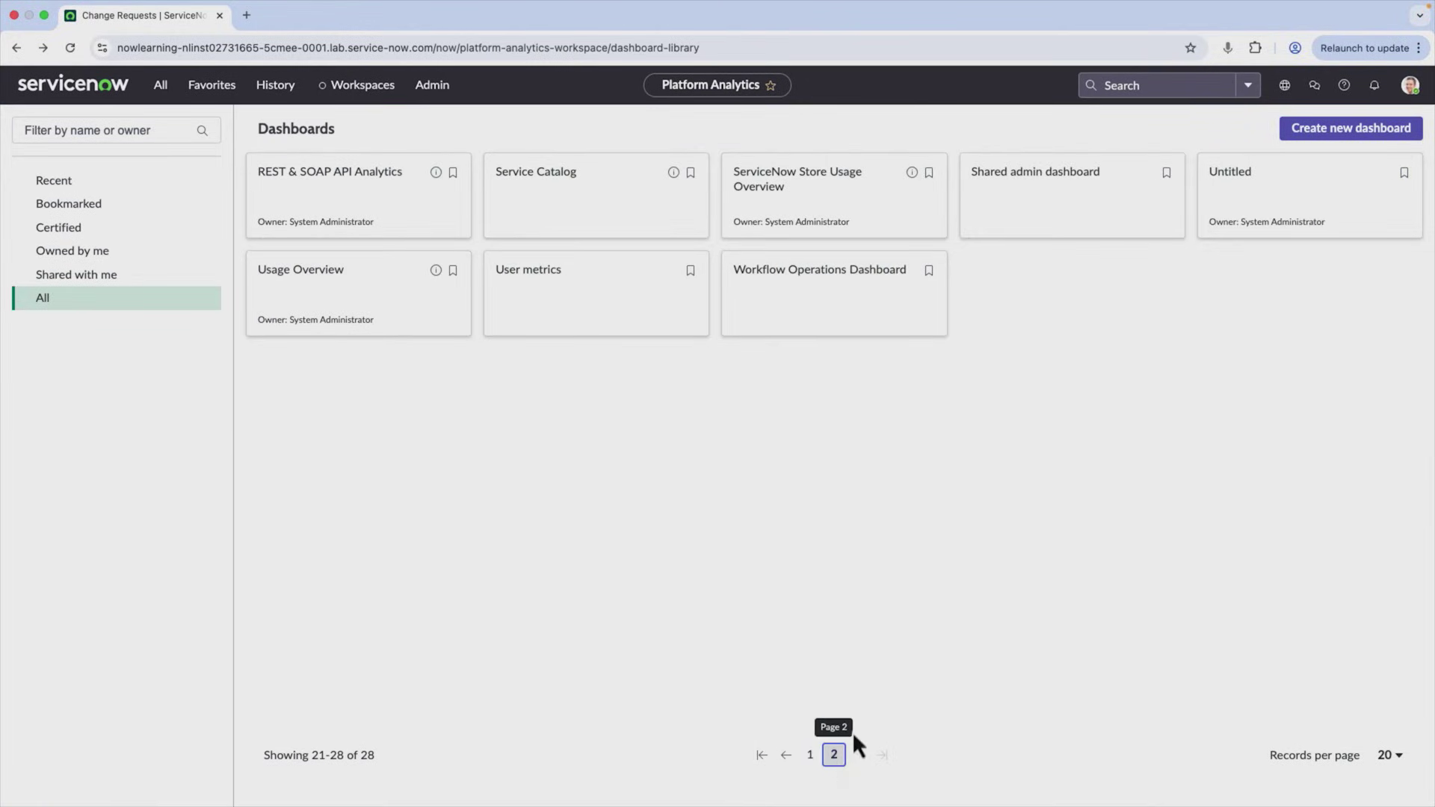
click(1070, 199)
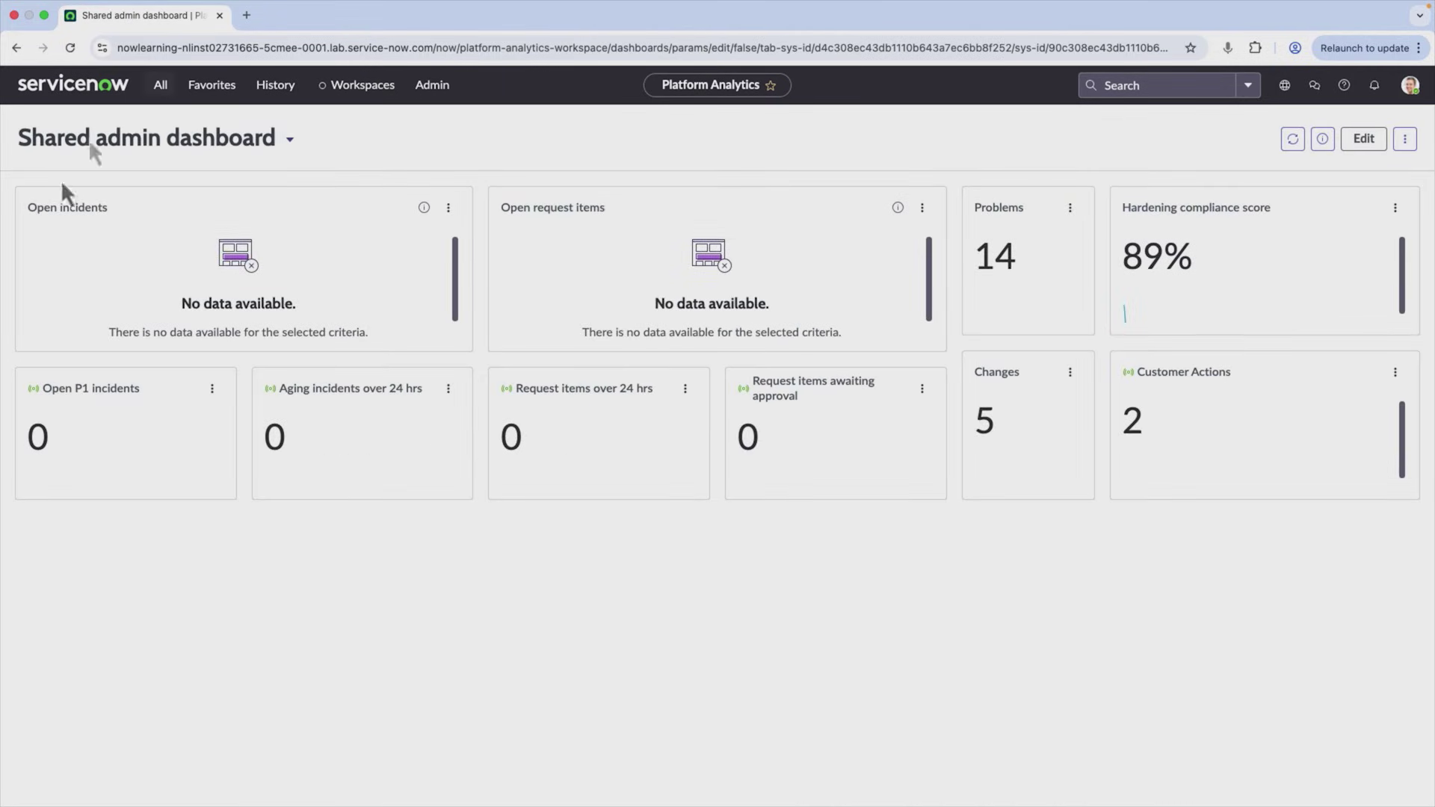
click(88, 91)
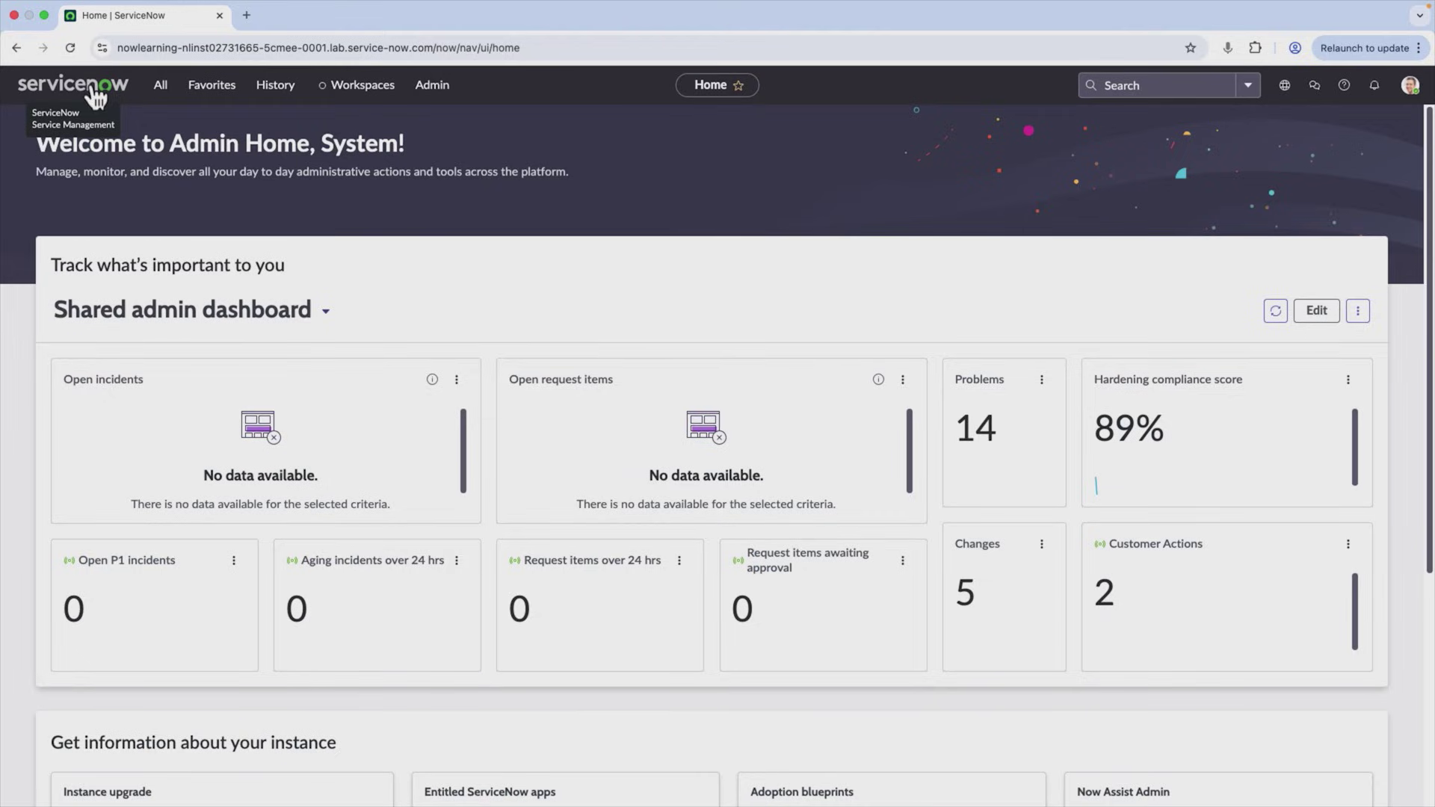
click(16, 48)
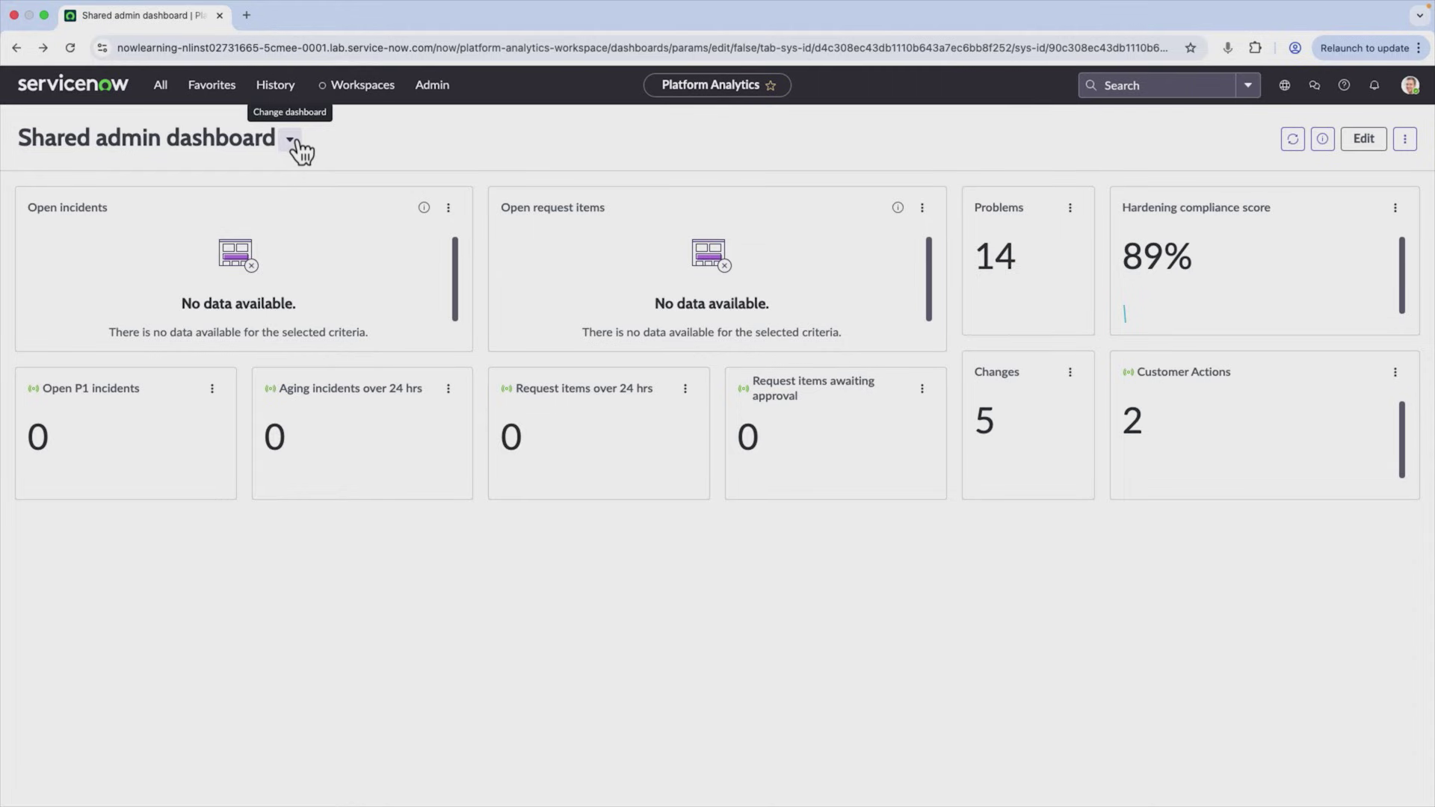
click(51, 89)
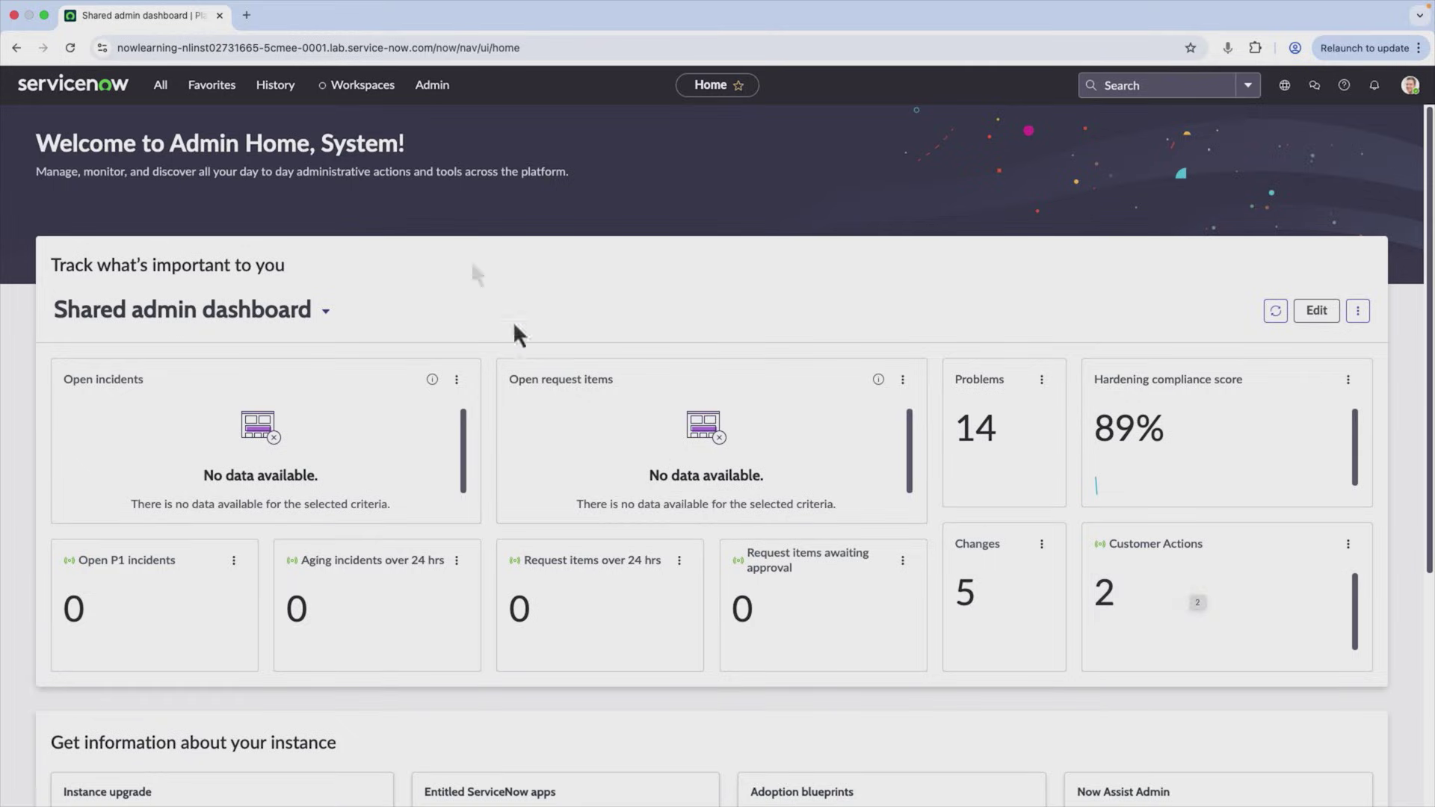
- Go to Self-Service > Dashboards and start creating a new dashboard
click(169, 90)
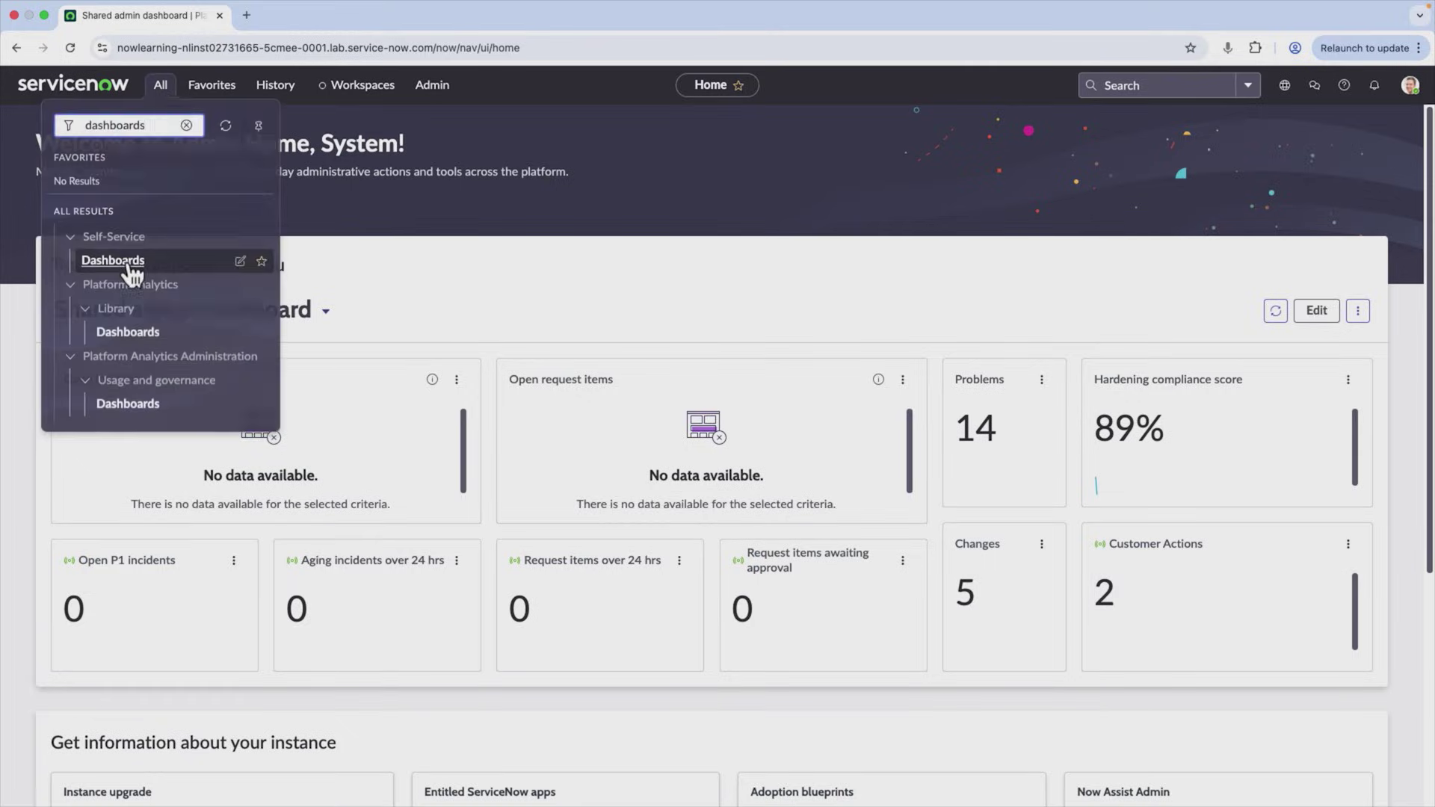
click(133, 261)
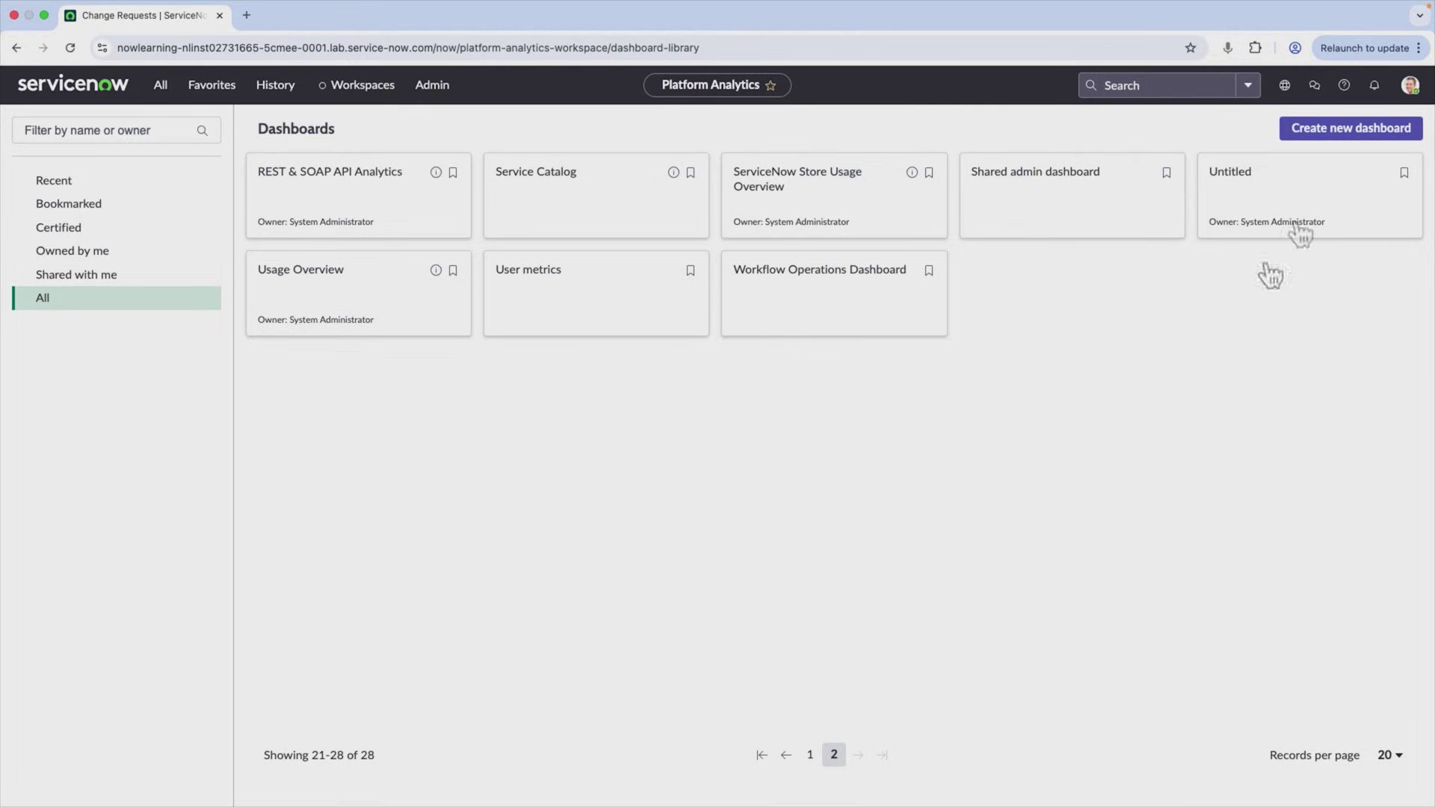
click(1329, 142)
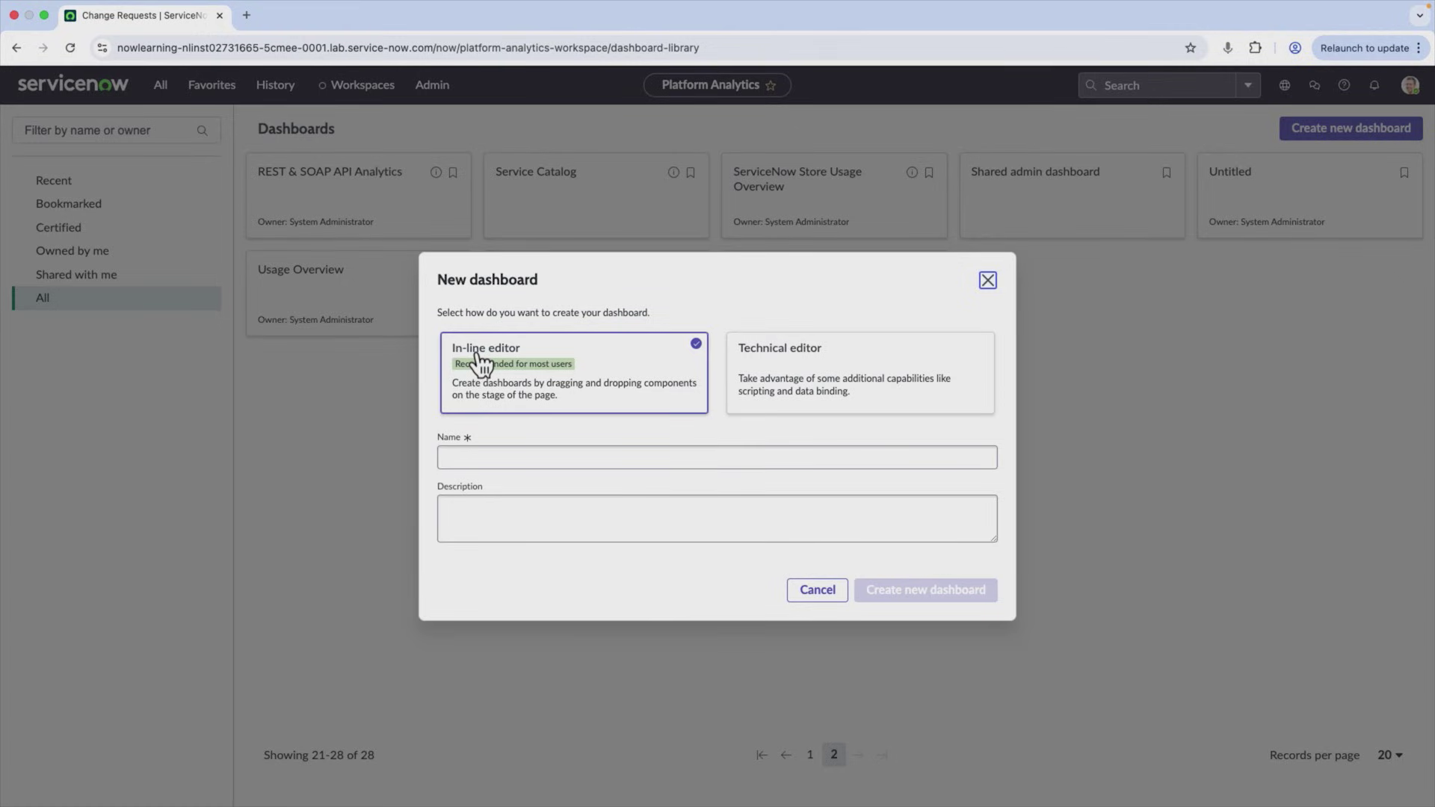
- Create 'Test Dashboard', described 'This is just a test to run through the basics of creating and editing dashboards'
click(519, 458)
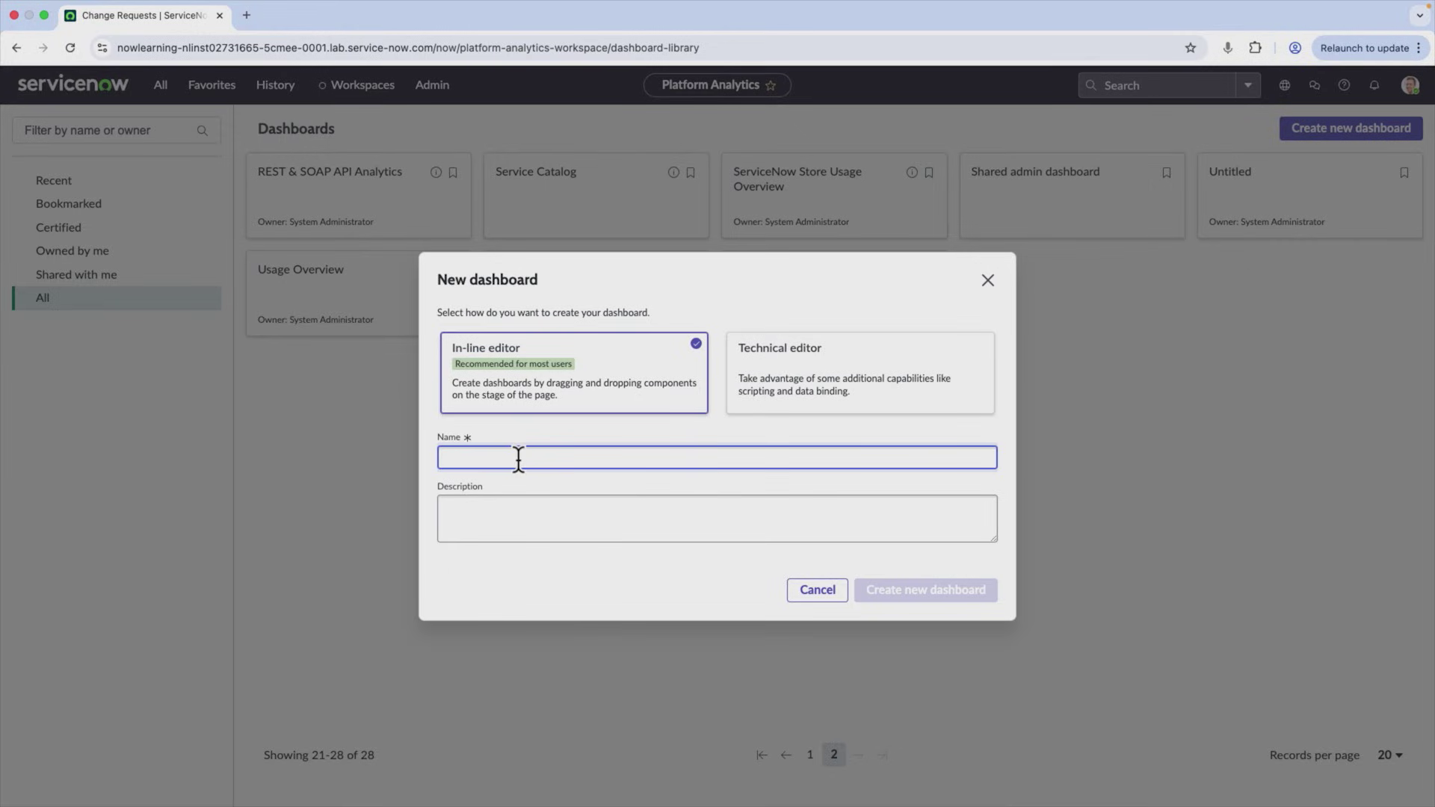
text(Test DASH)
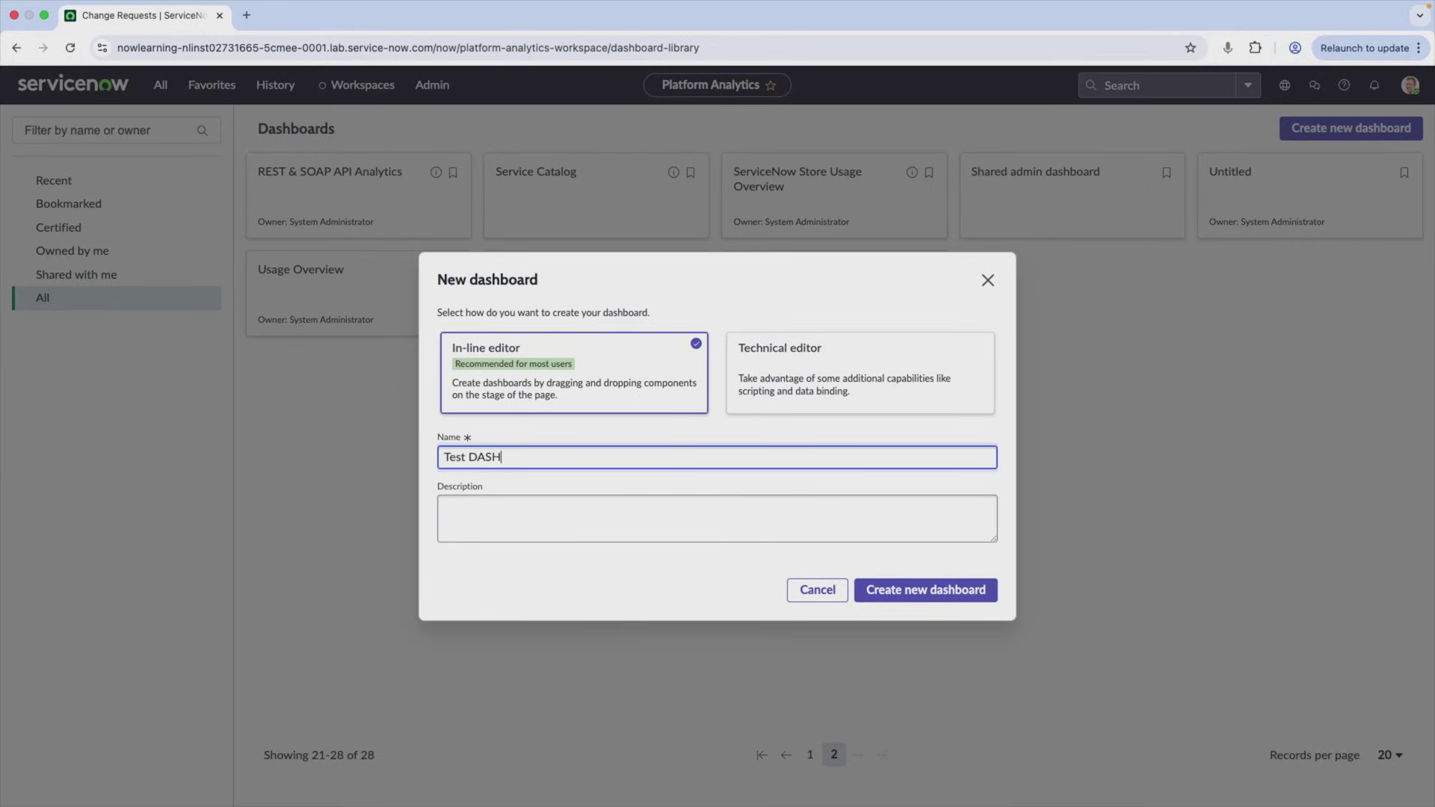
key(BackSpace)
key(BackSpace)
key(BackSpace)
text(ashboard)
click(523, 516)
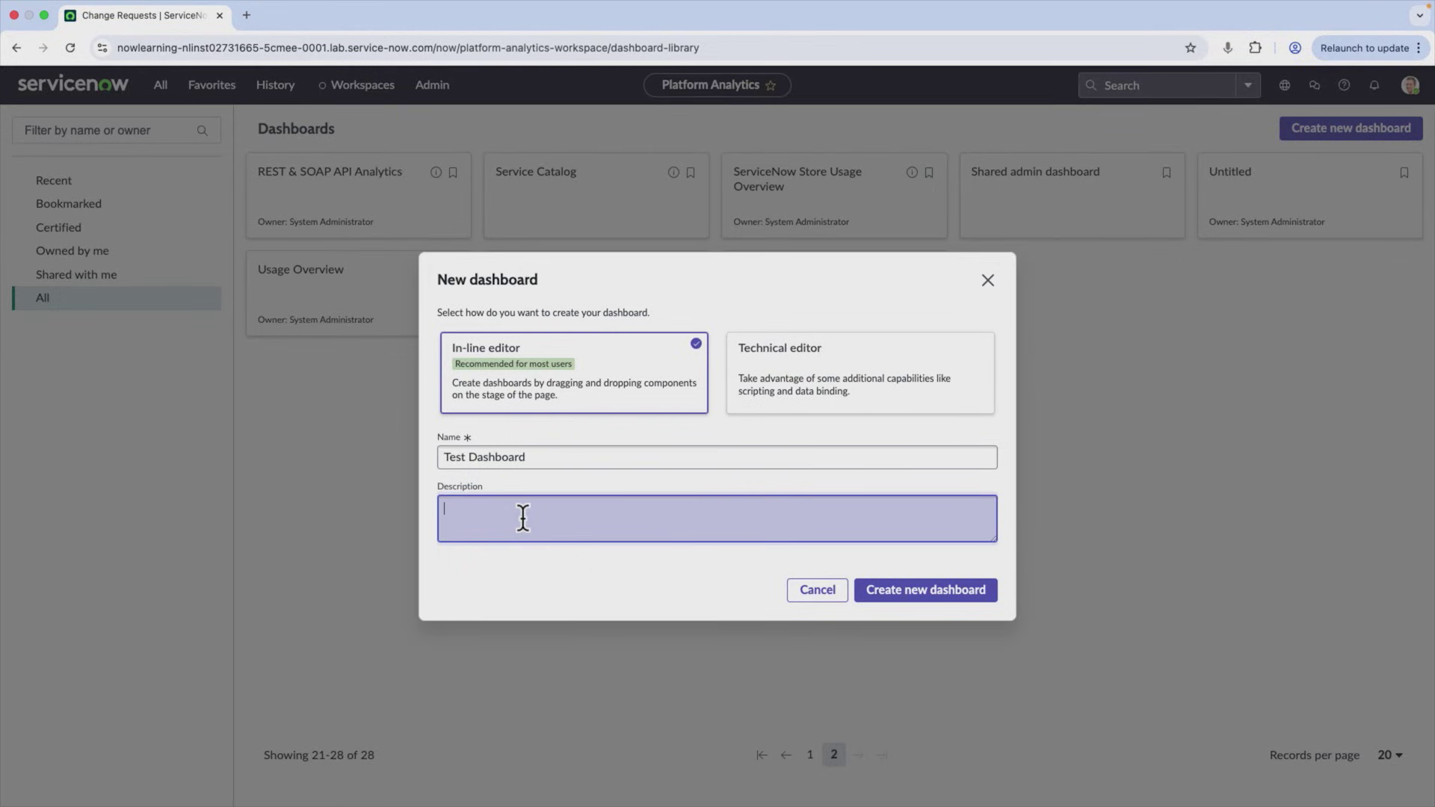
text(This is just a test to run through the basics of crea)
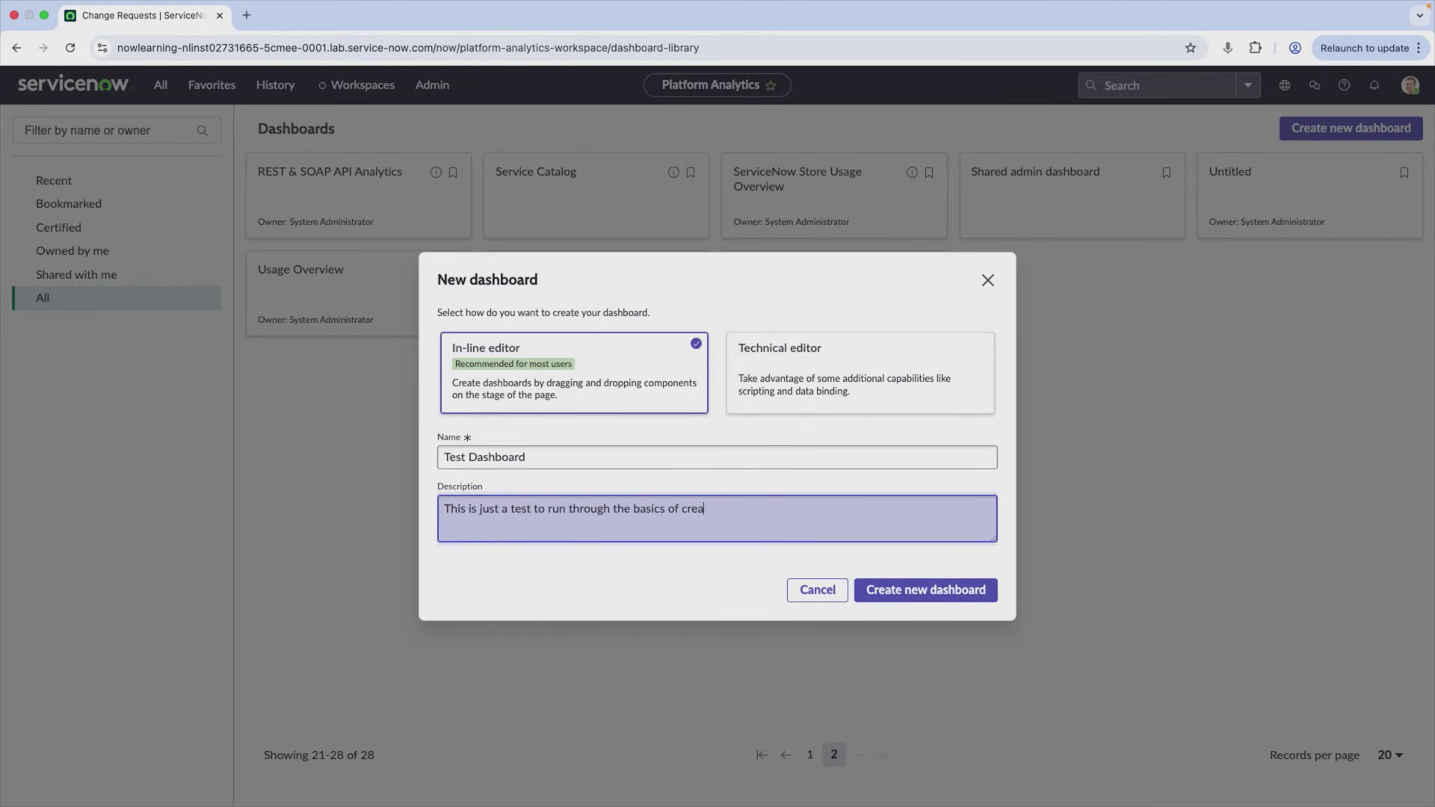
text(ting and editing dashboards)
click(971, 595)
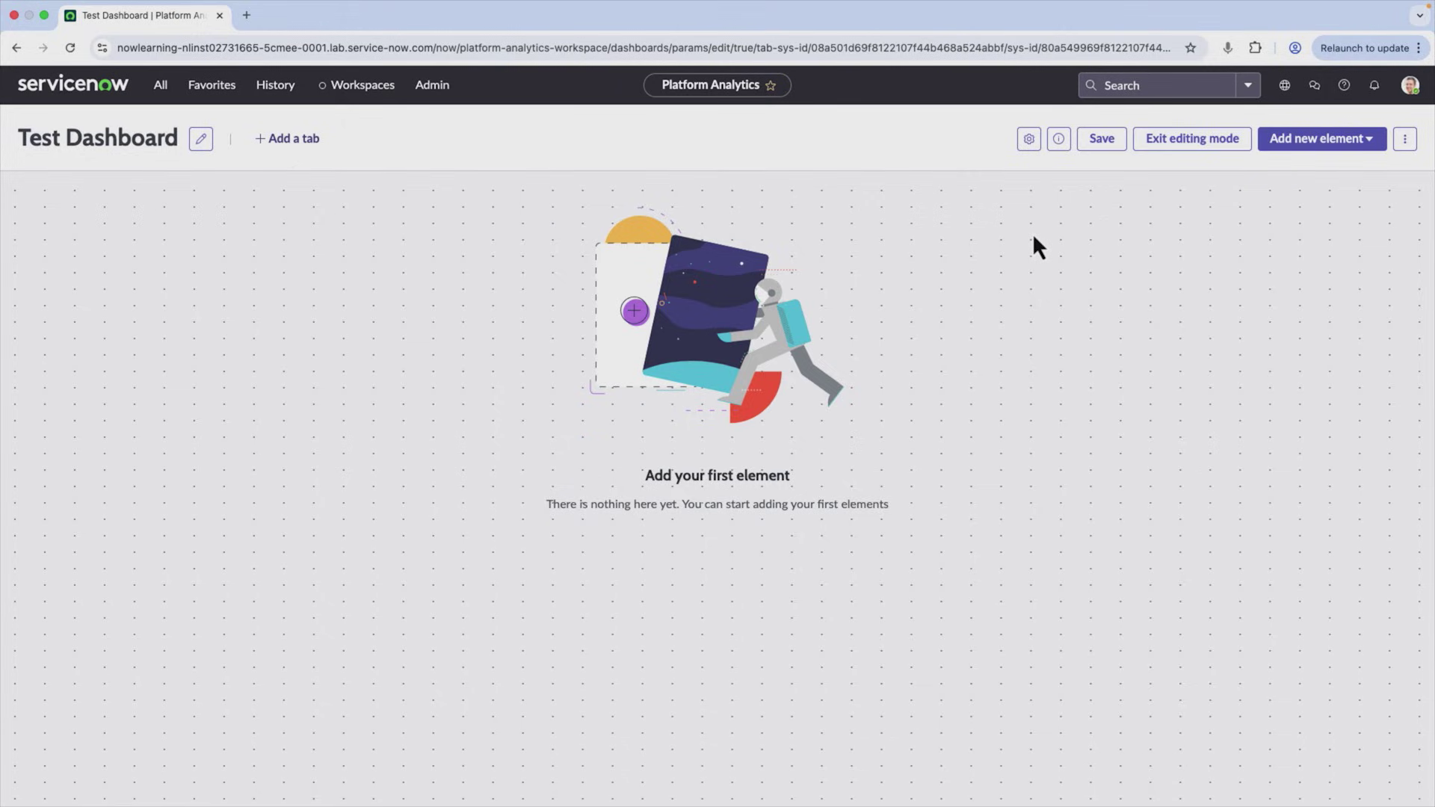
- Add a Heading element to the dashboard and resize it wider and shorter
click(1371, 146)
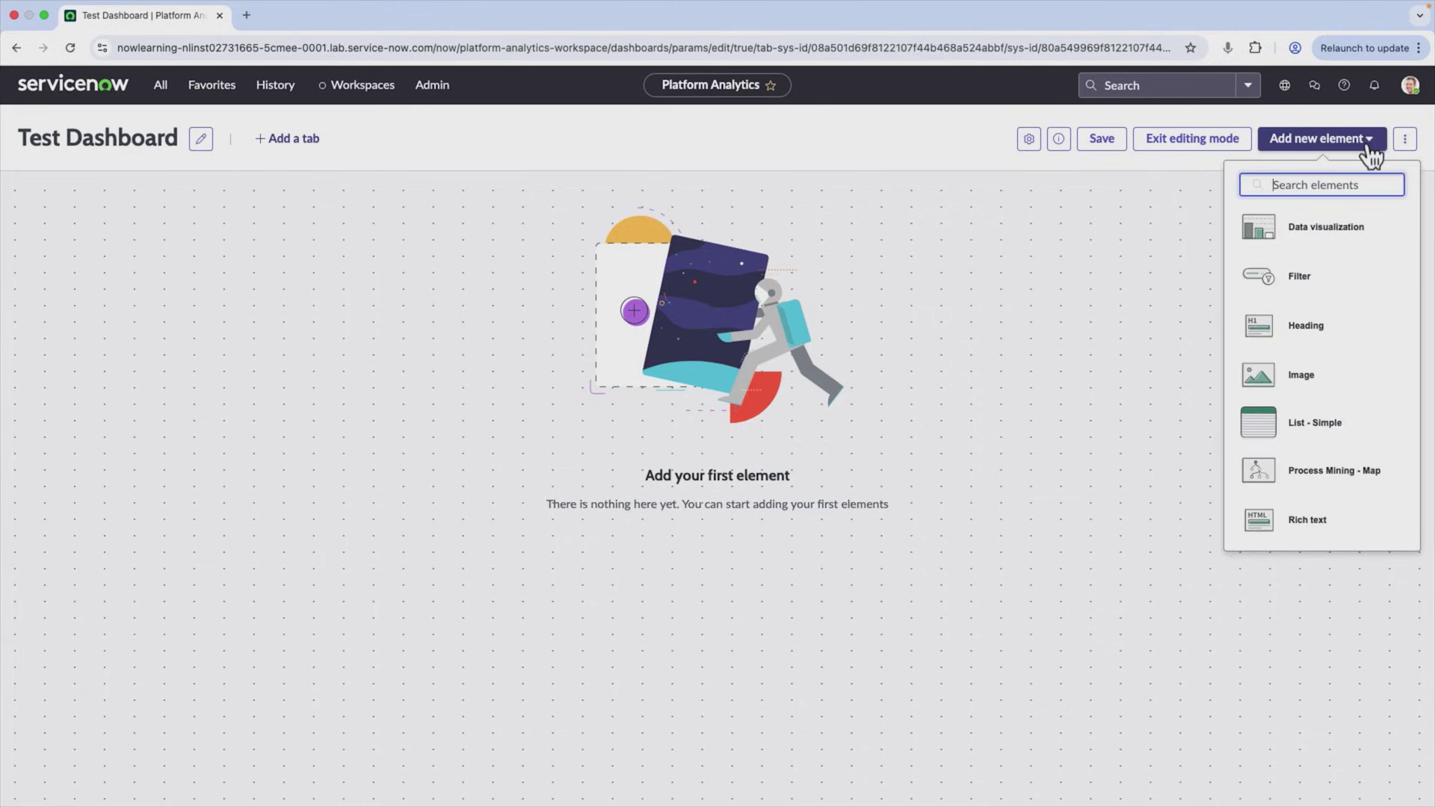
click(1288, 338)
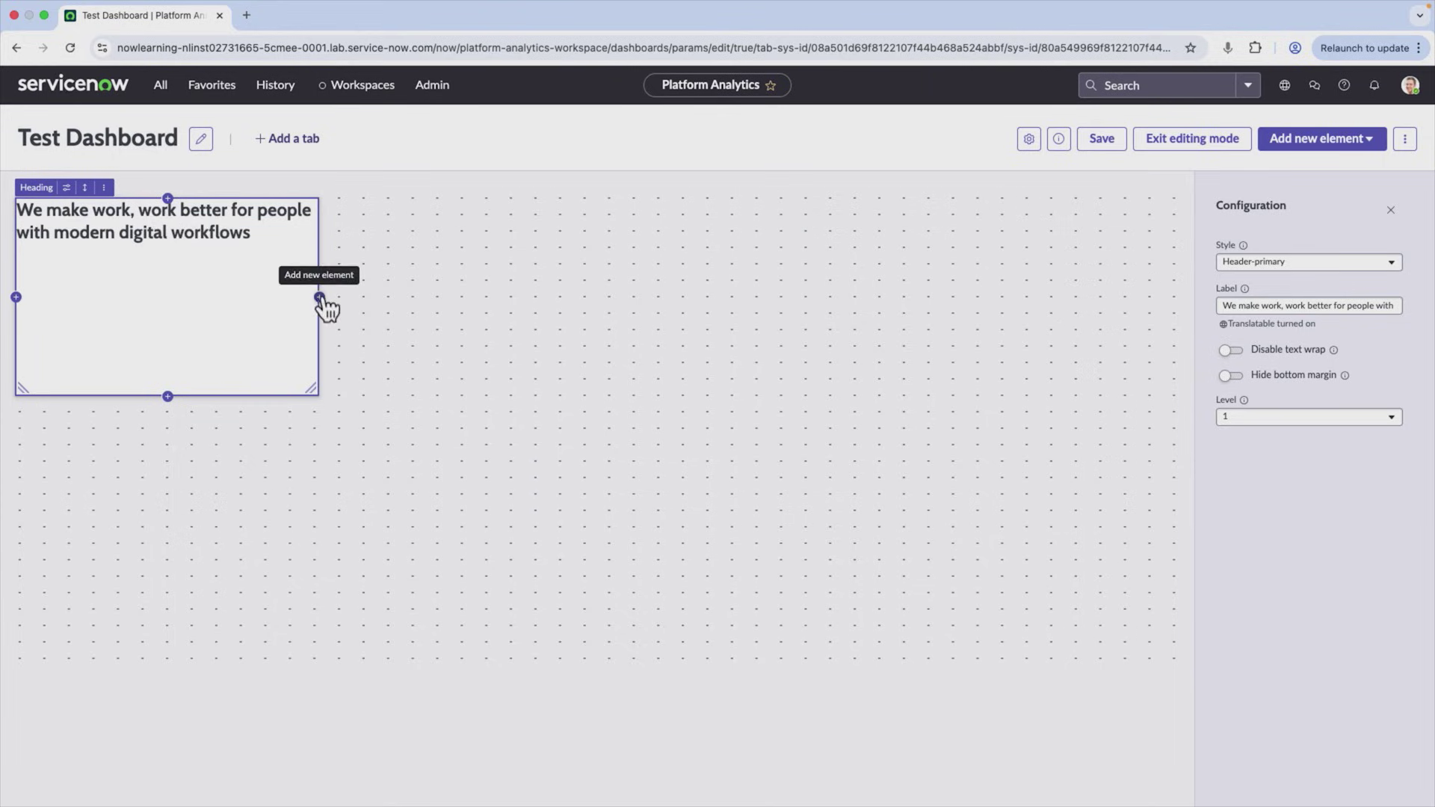
drag(309, 386, 387, 242)
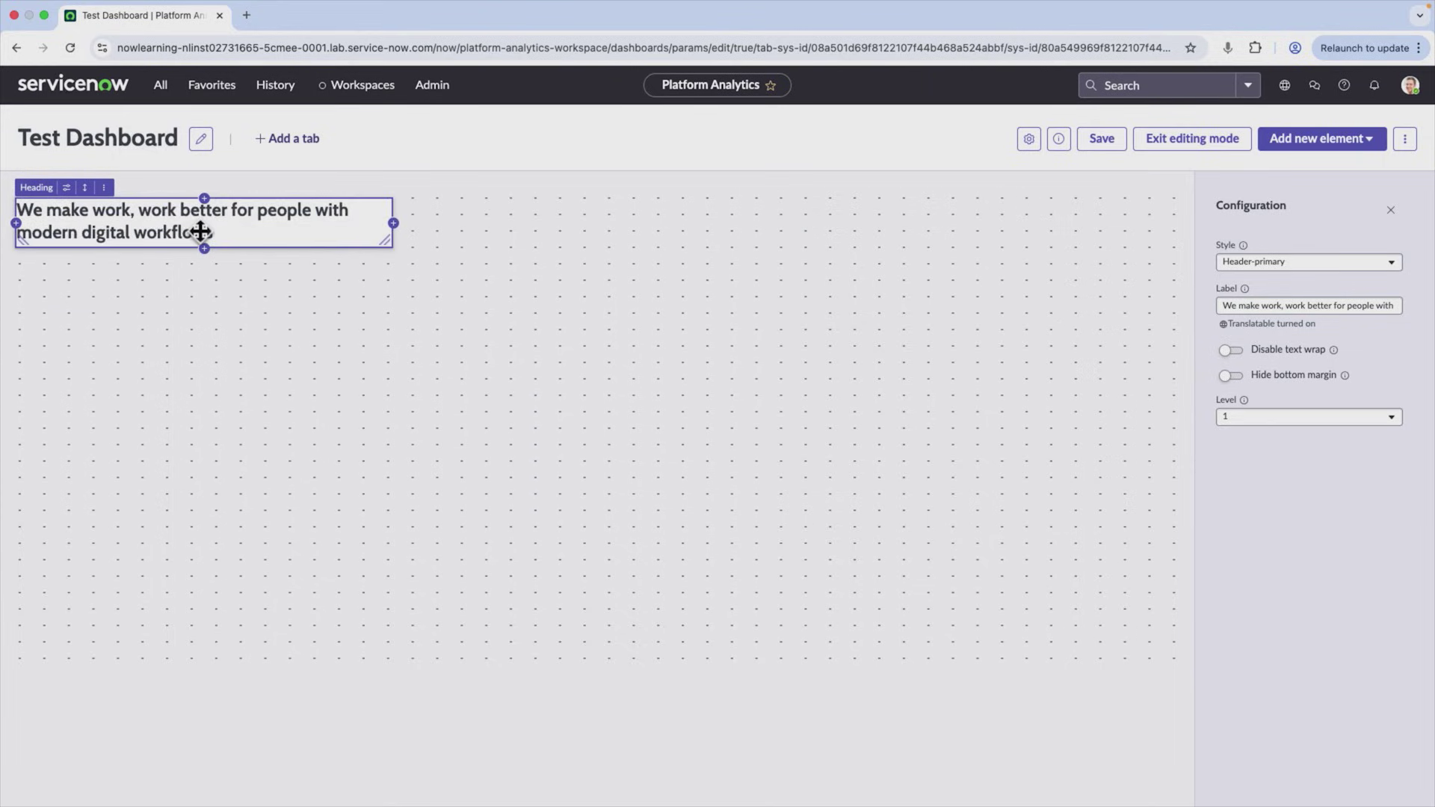
click(1317, 305)
- Replace the heading's label text with 'Emergency Task Squad Metrics Dashboard'
double_click(1317, 305)
triple_click(1317, 304)
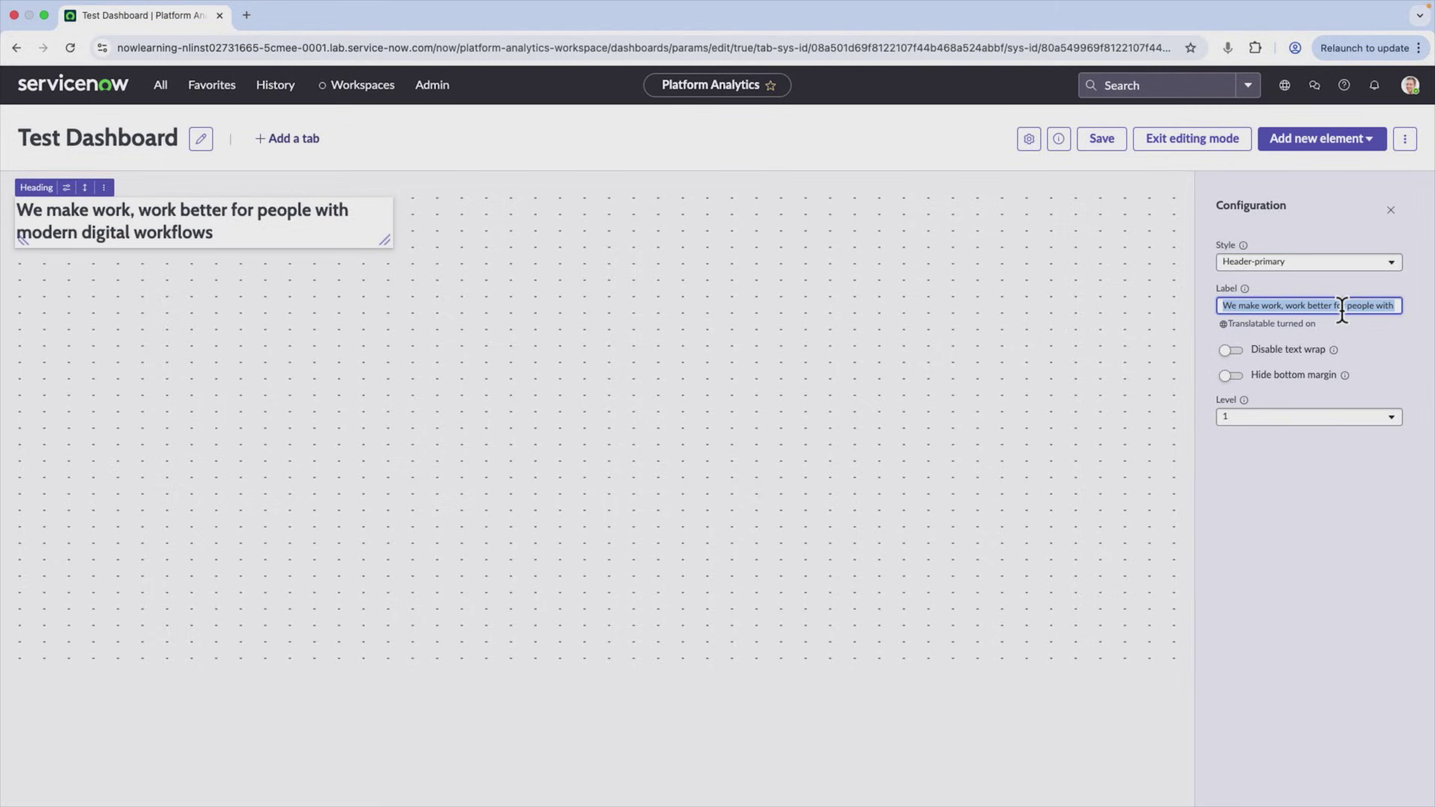
text(Emer)
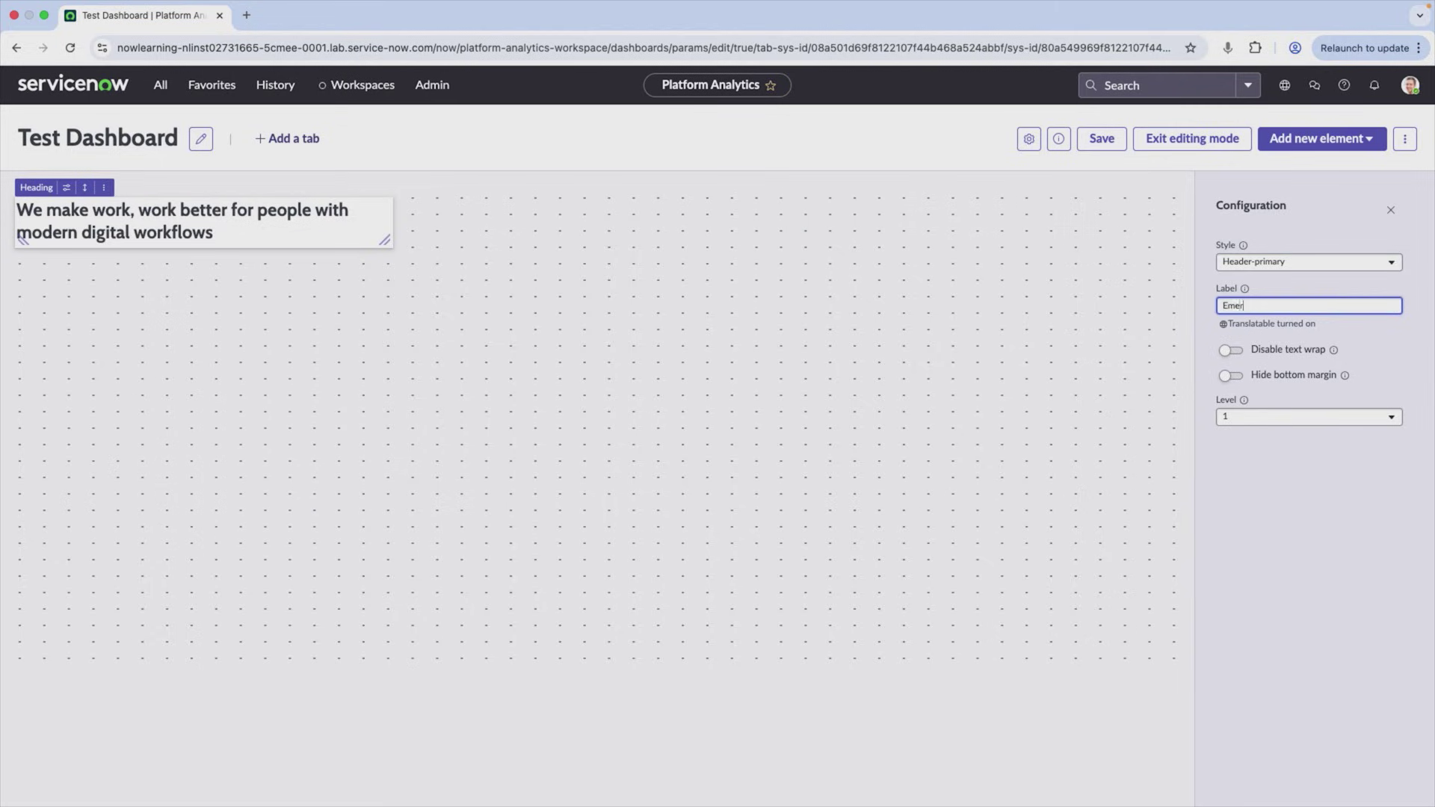
text(gency Task Squad Metrics Dashboard)
click(1349, 526)
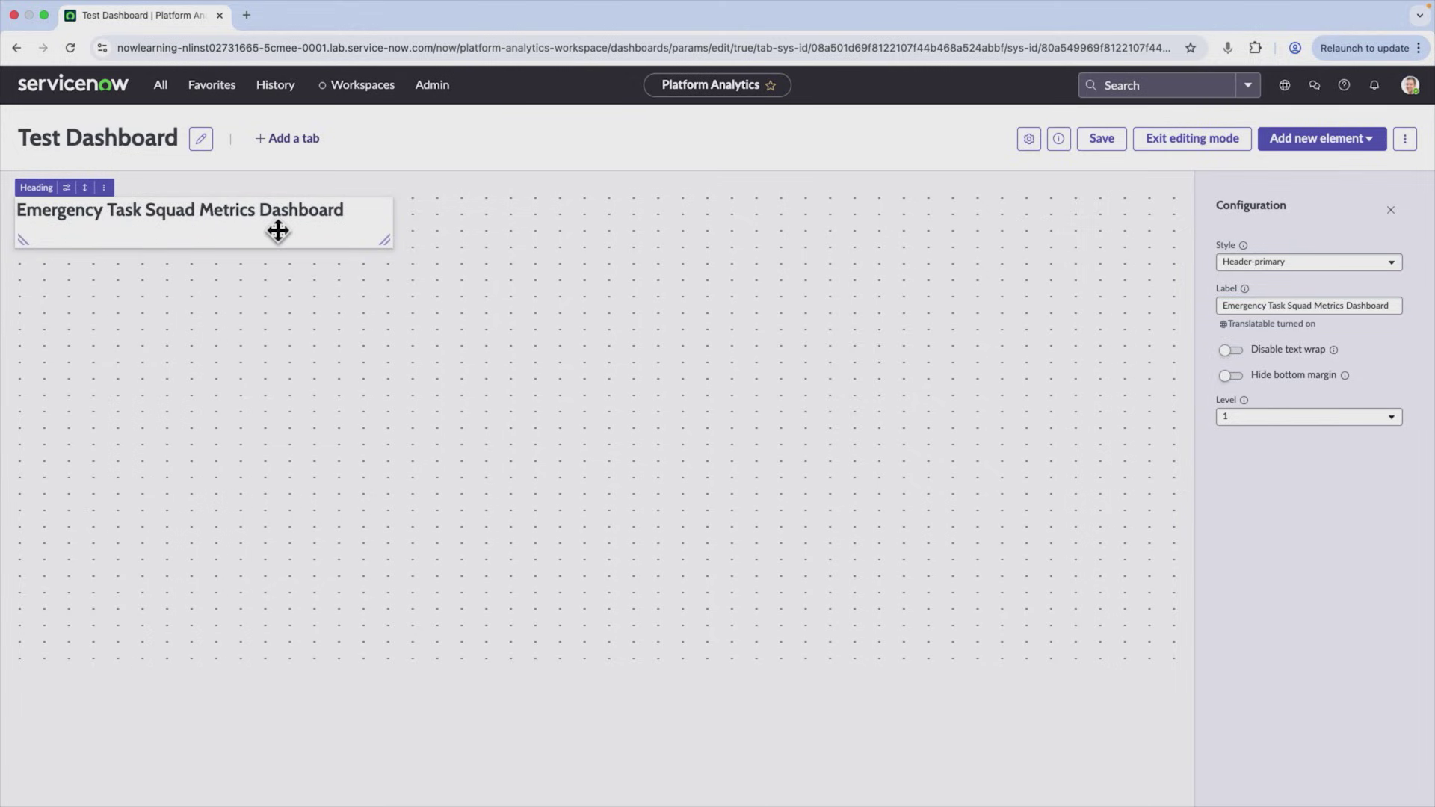
- Try the Header-hero, Header-primary and Header-secondary heading styles, ending on Header-primary
click(1260, 263)
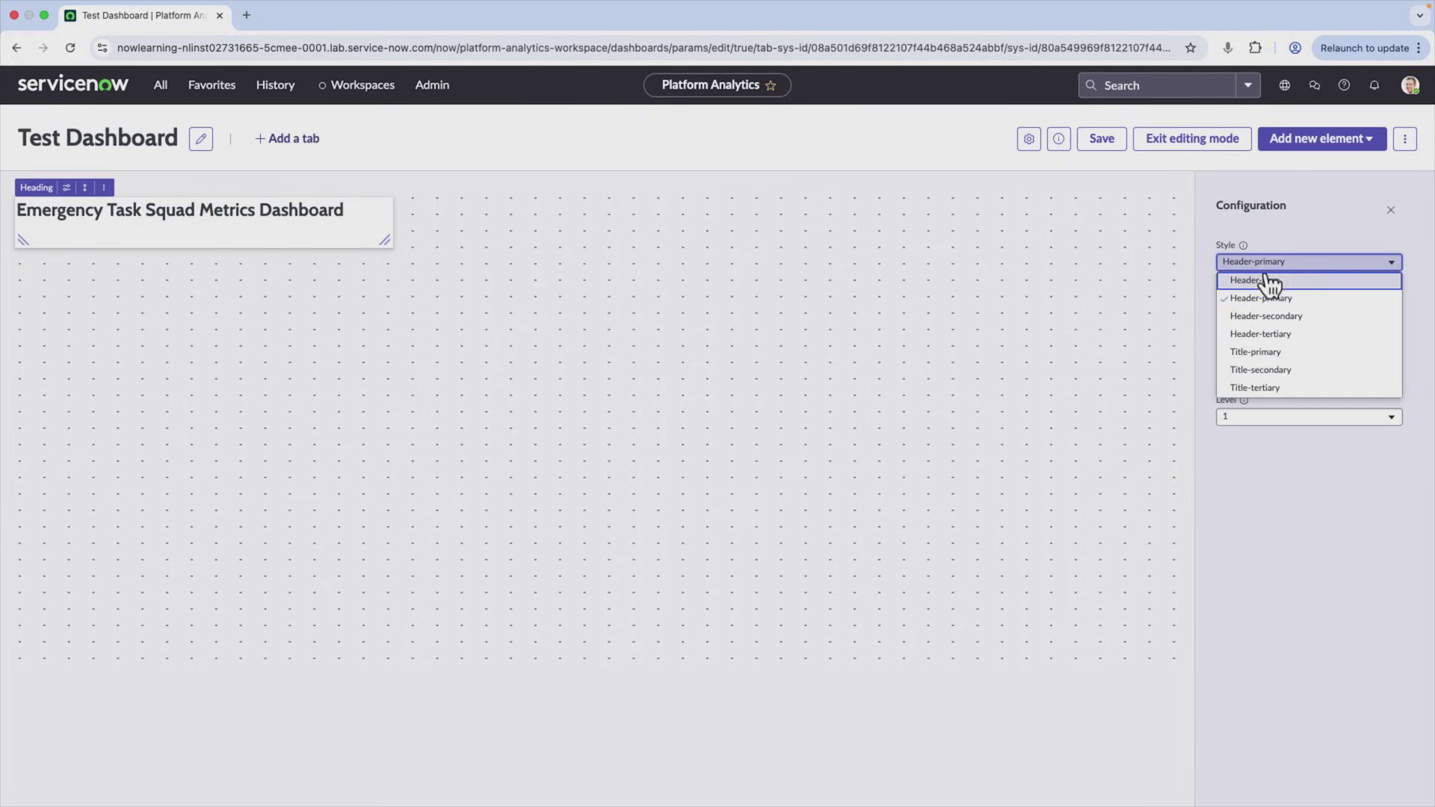
click(1269, 283)
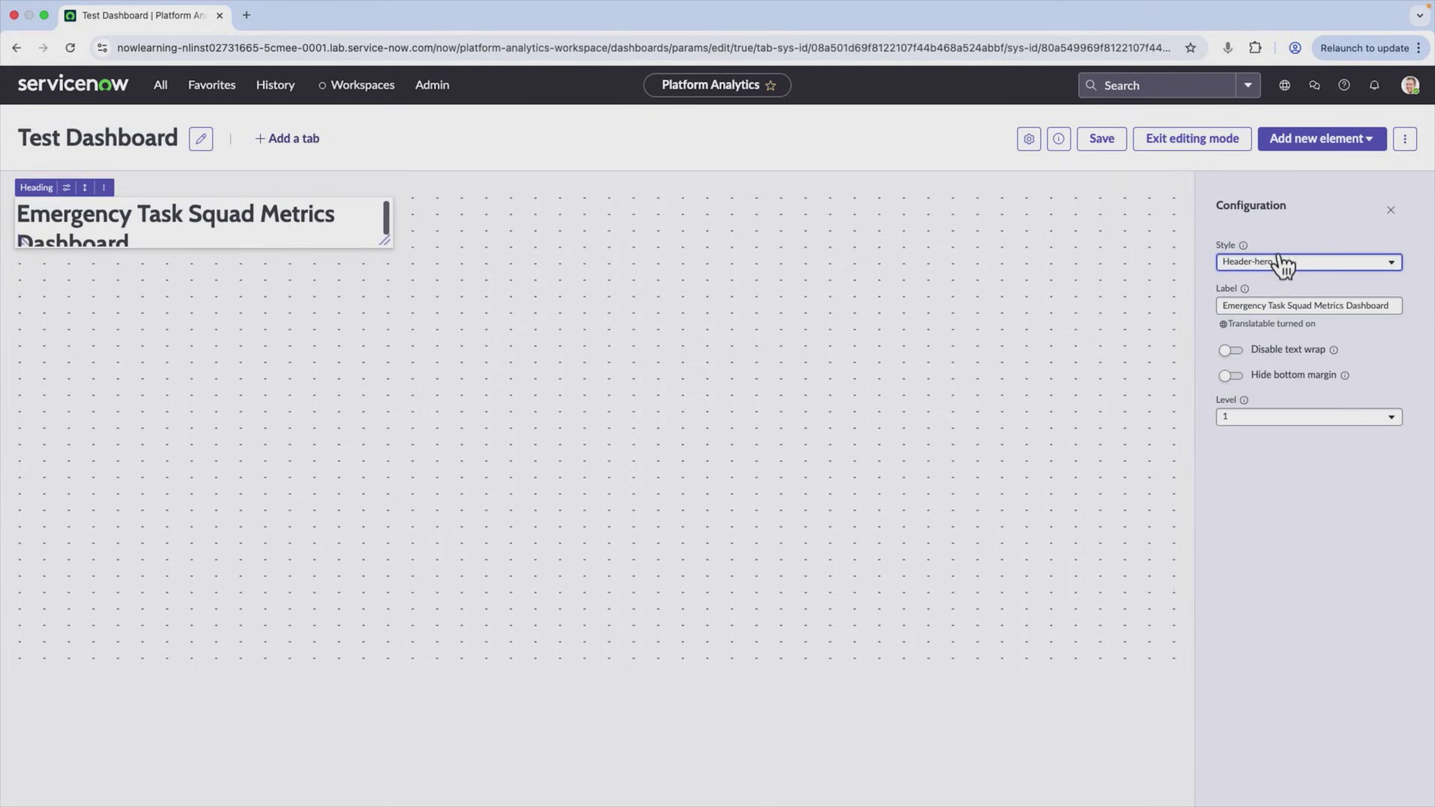
click(1281, 264)
click(1284, 298)
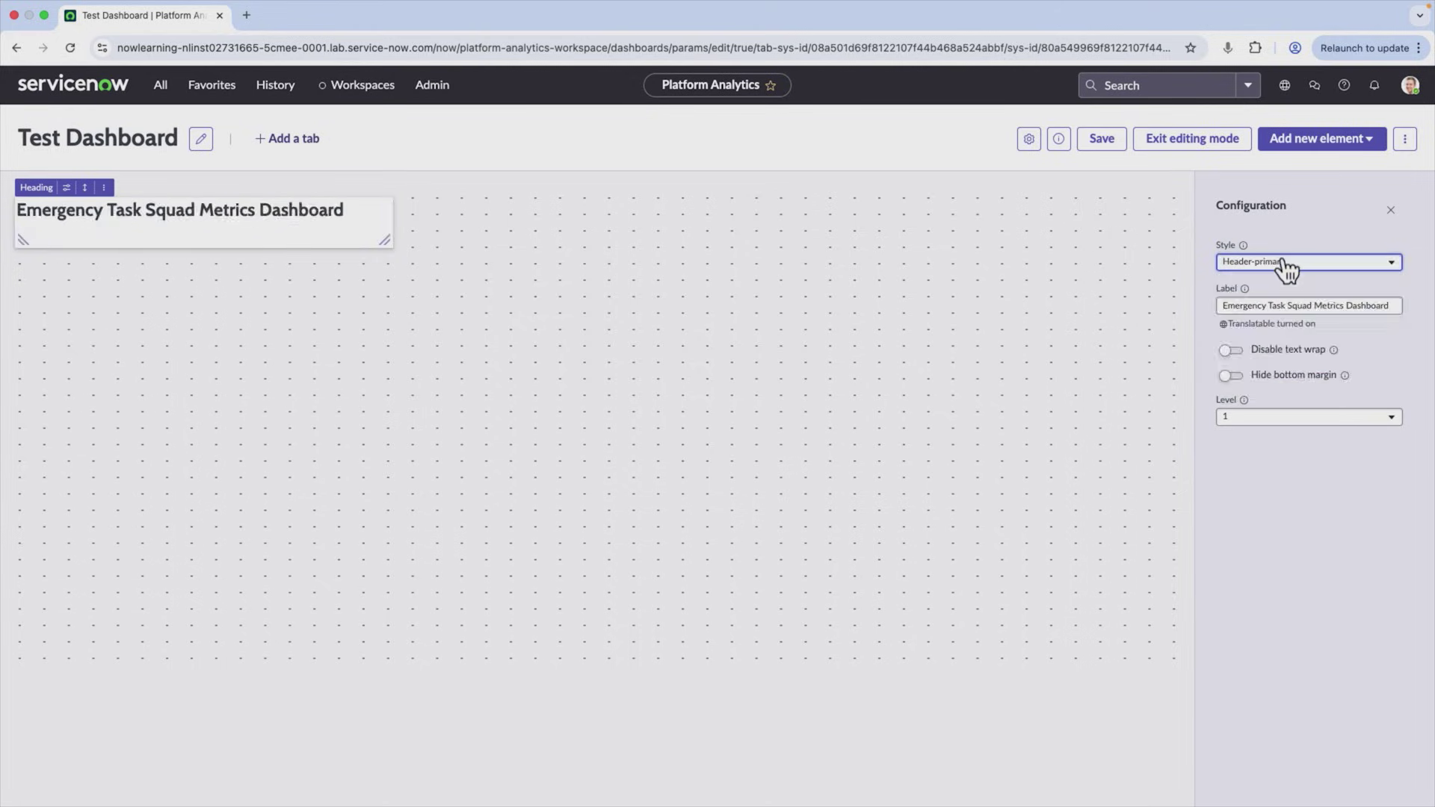
click(1288, 266)
click(1288, 317)
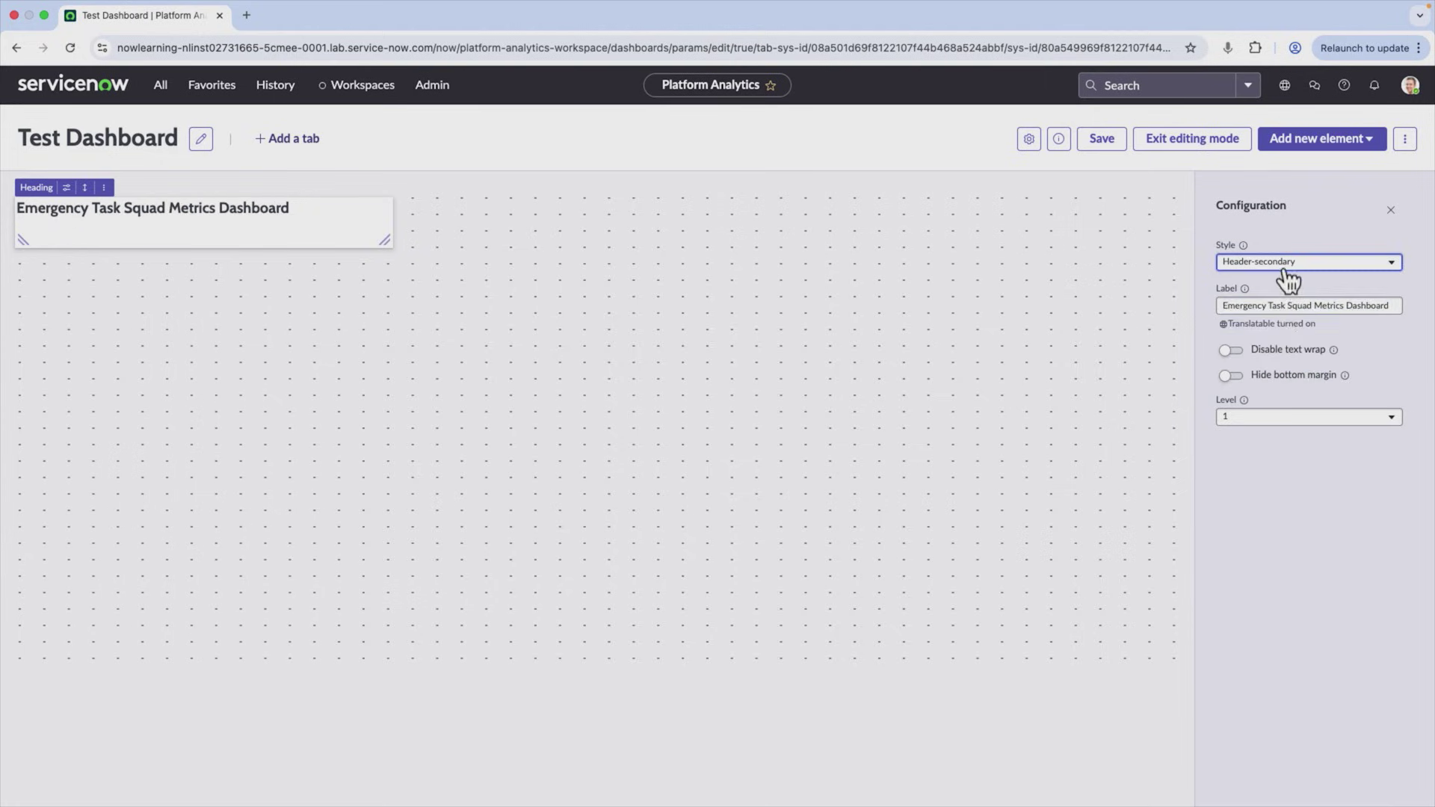
click(1287, 263)
click(1291, 299)
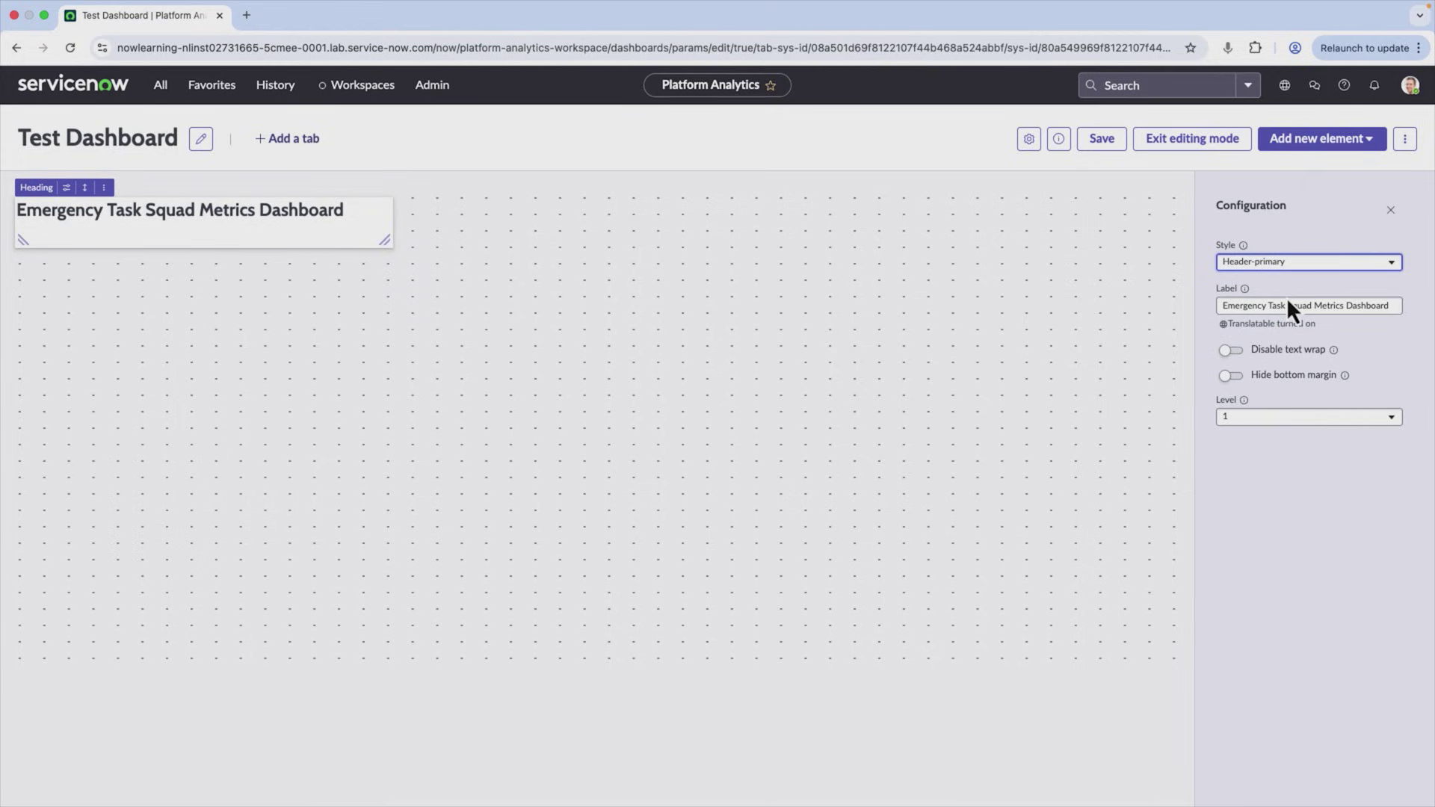
- Toggle Hide bottom margin on and back off, then bring up the heading levels
click(1238, 352)
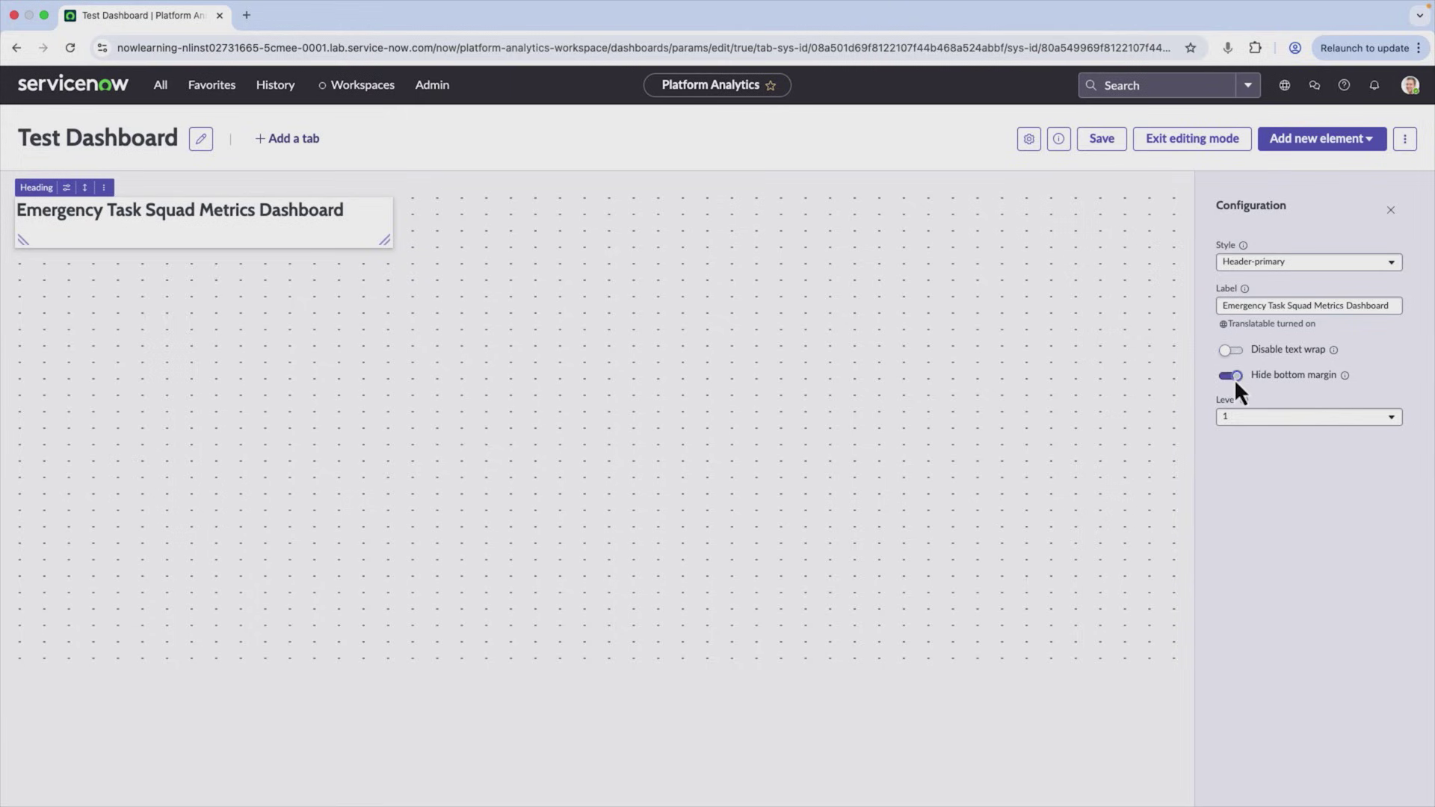
click(1235, 378)
click(1246, 413)
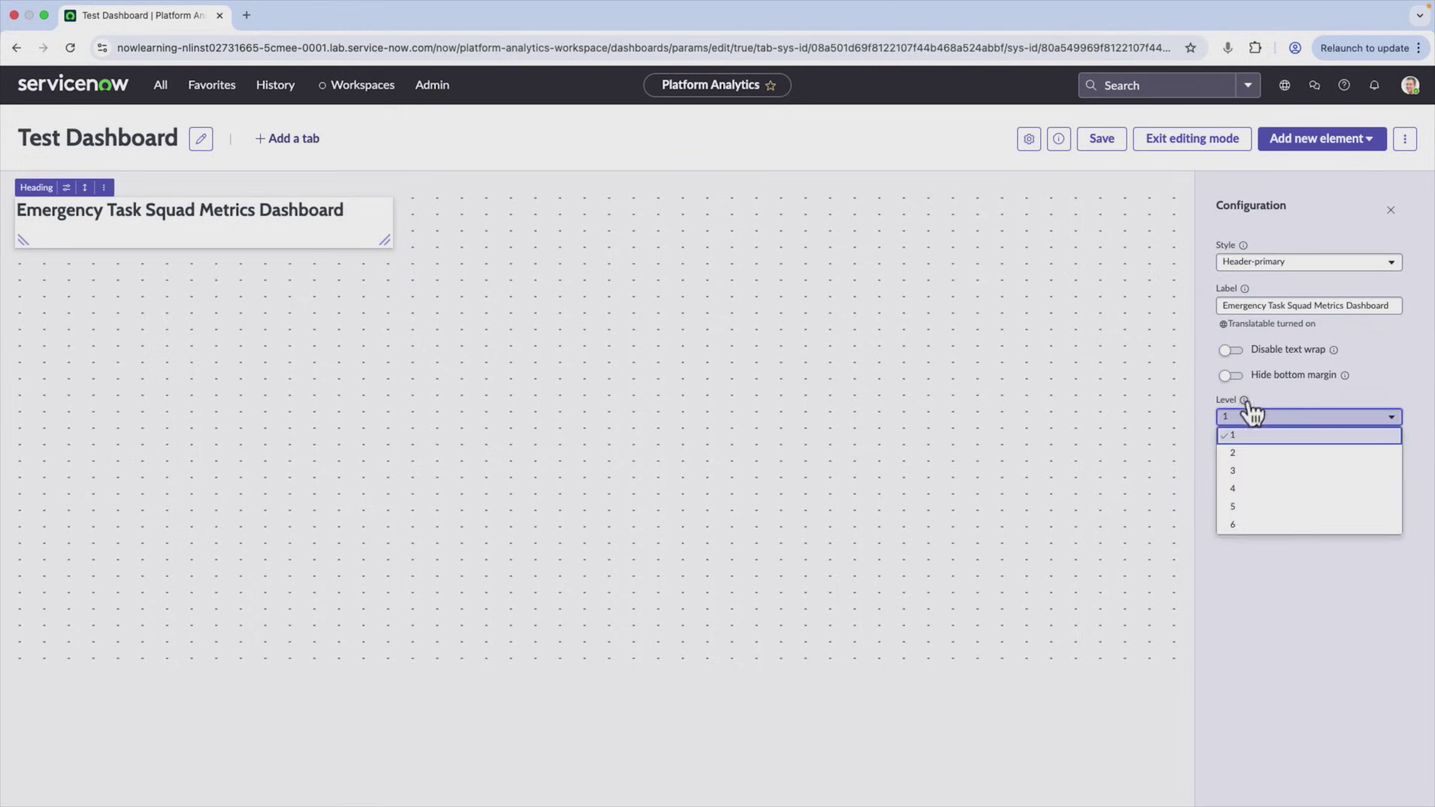
- Try heading levels 5 and 6, then set the level back to 1
click(1254, 417)
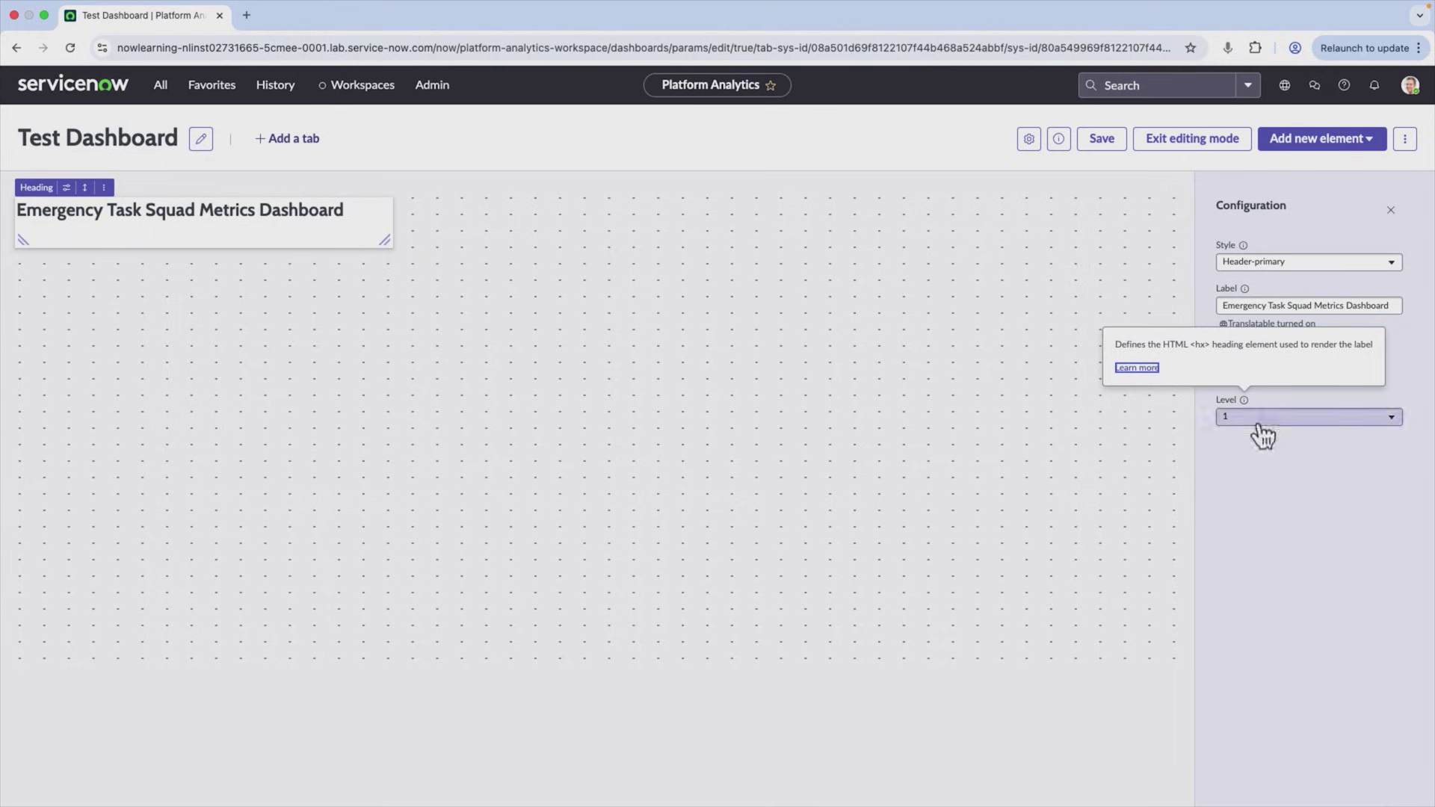
click(1297, 432)
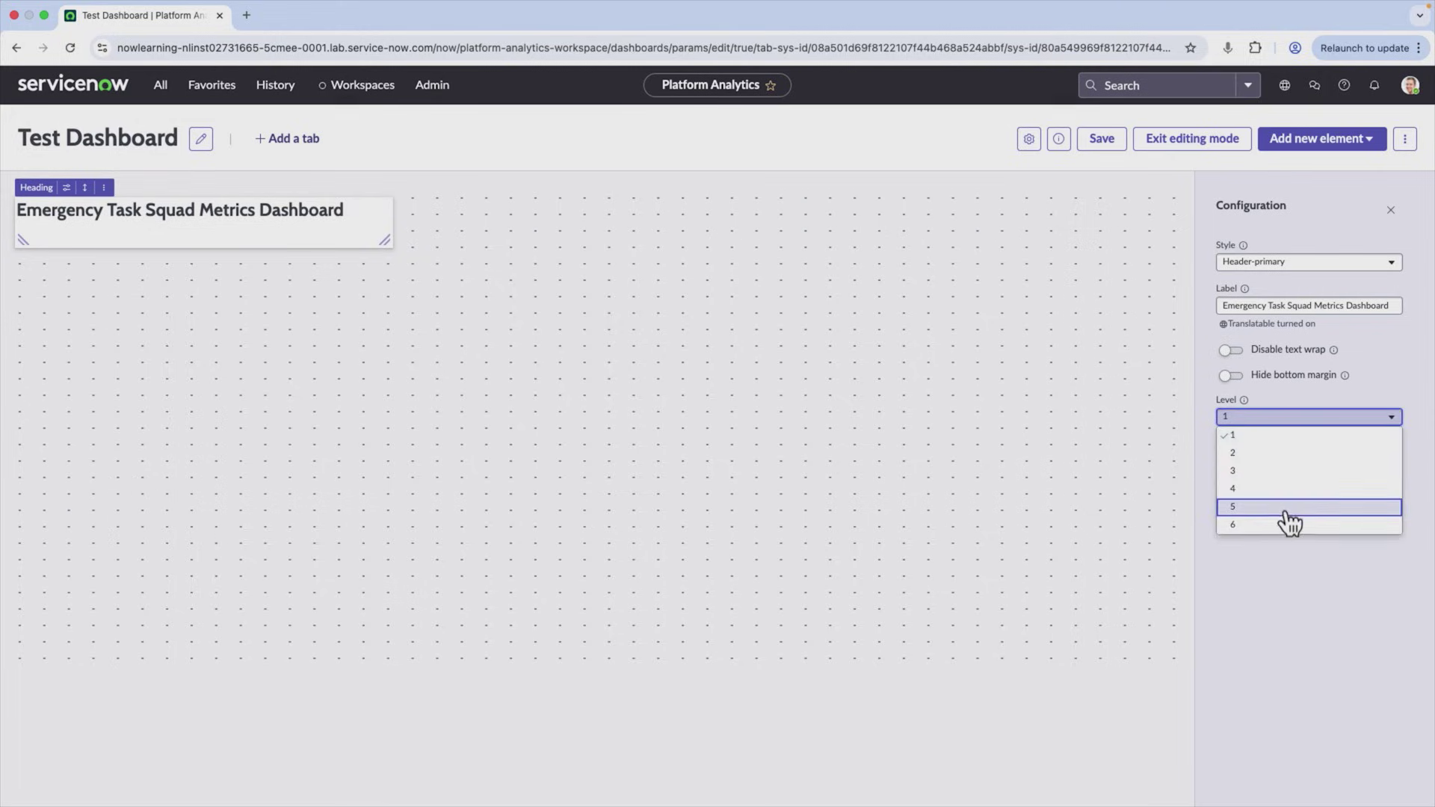
click(1288, 514)
click(1299, 425)
click(1293, 527)
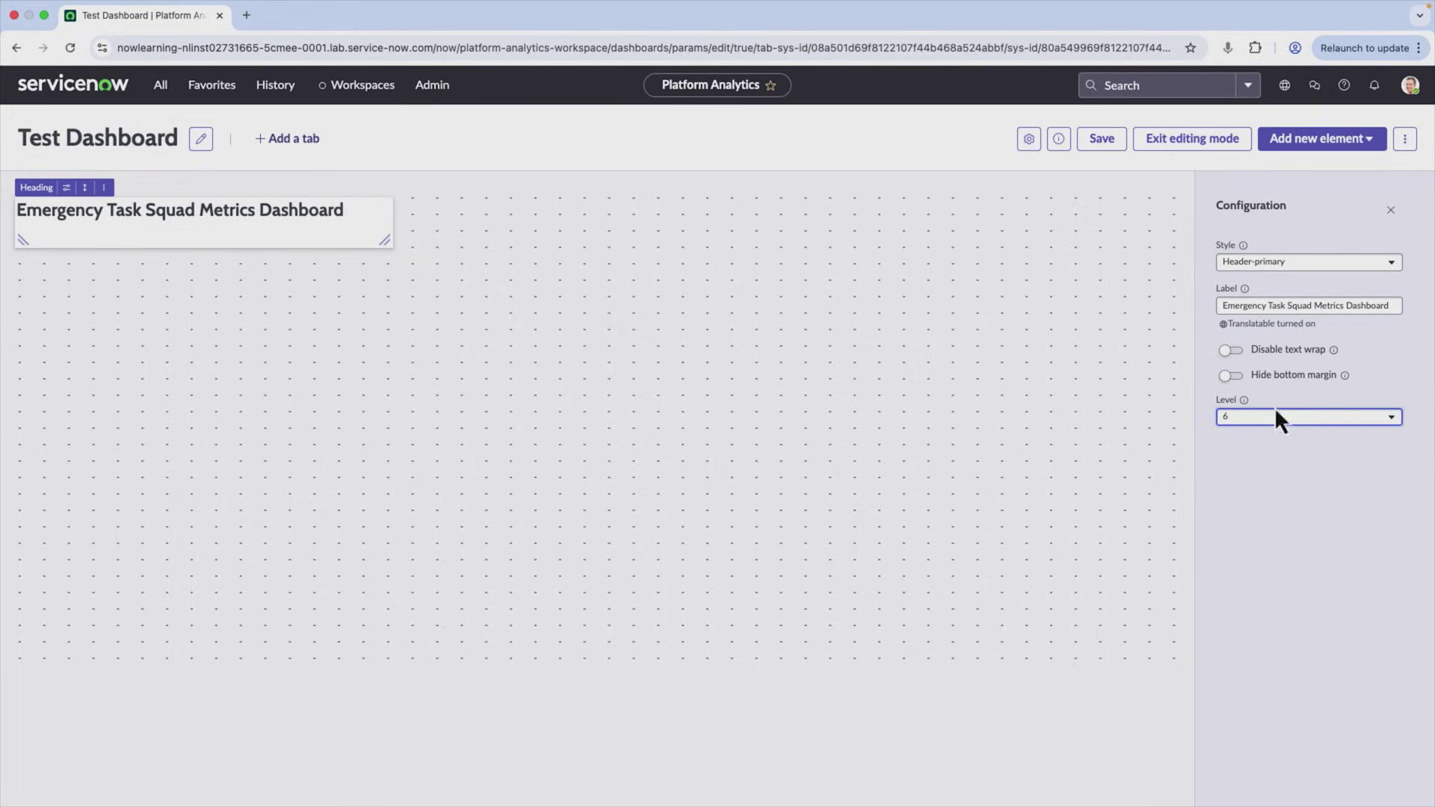
click(1278, 422)
click(1276, 438)
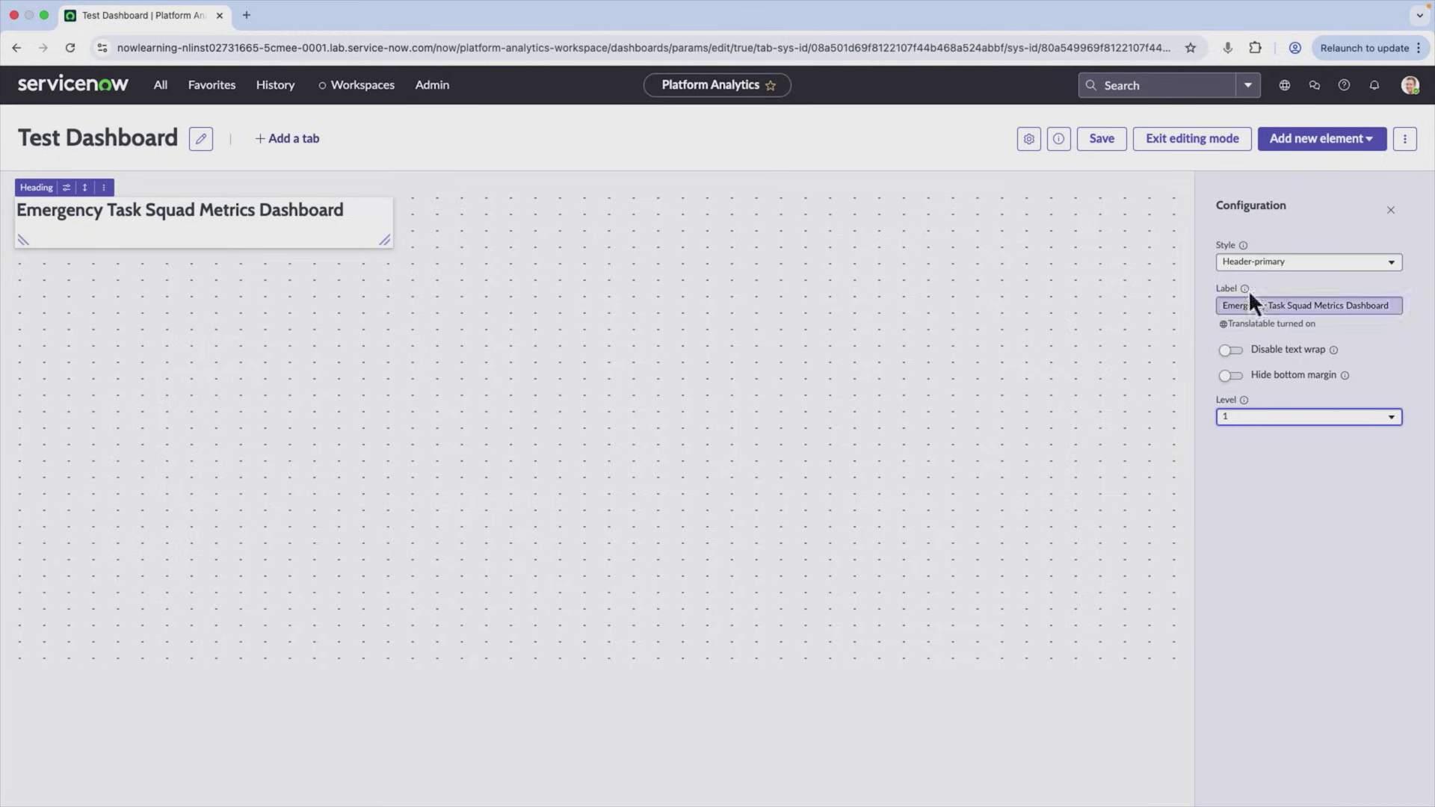
- Keep the Header-primary style and close the heading's configuration panel
click(1287, 265)
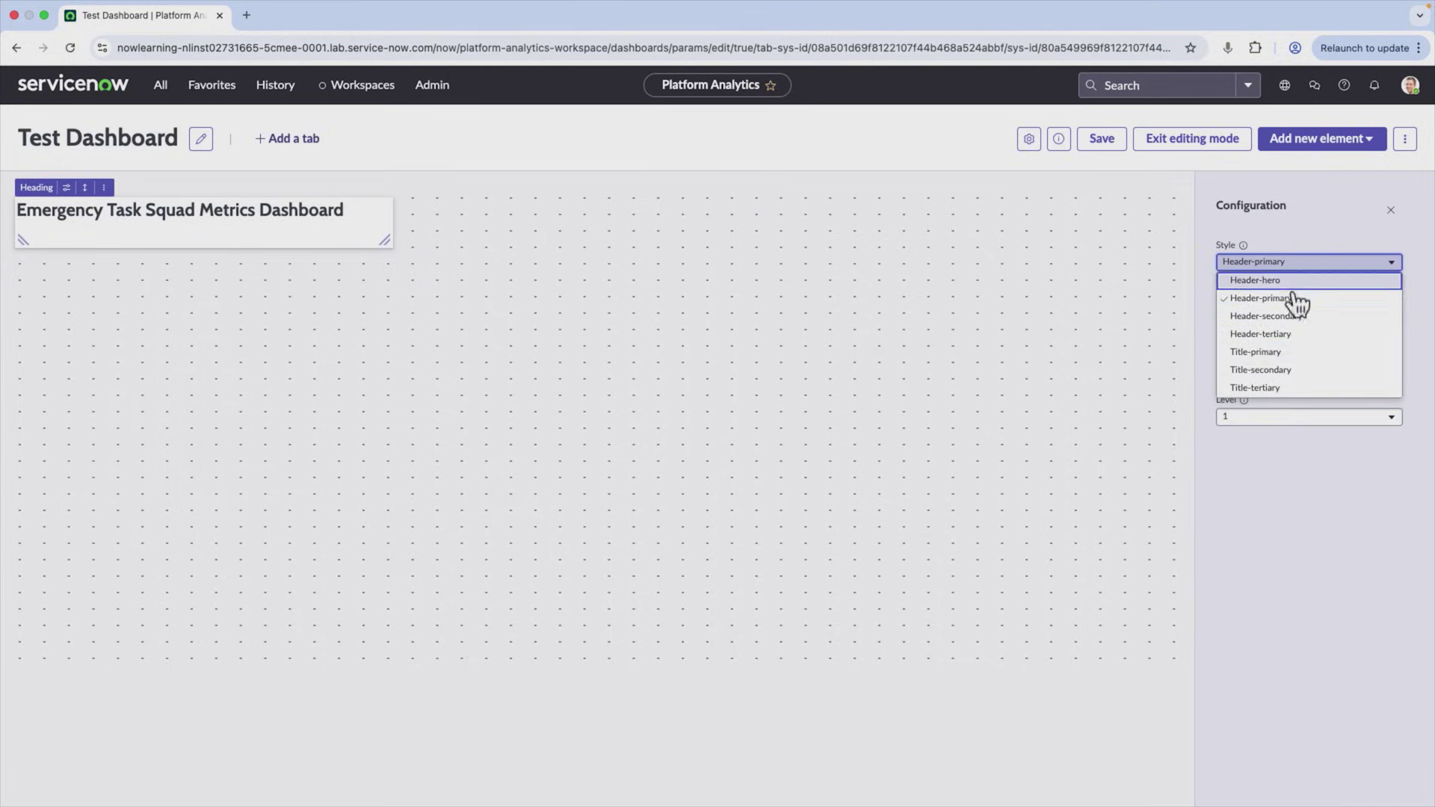
click(1329, 531)
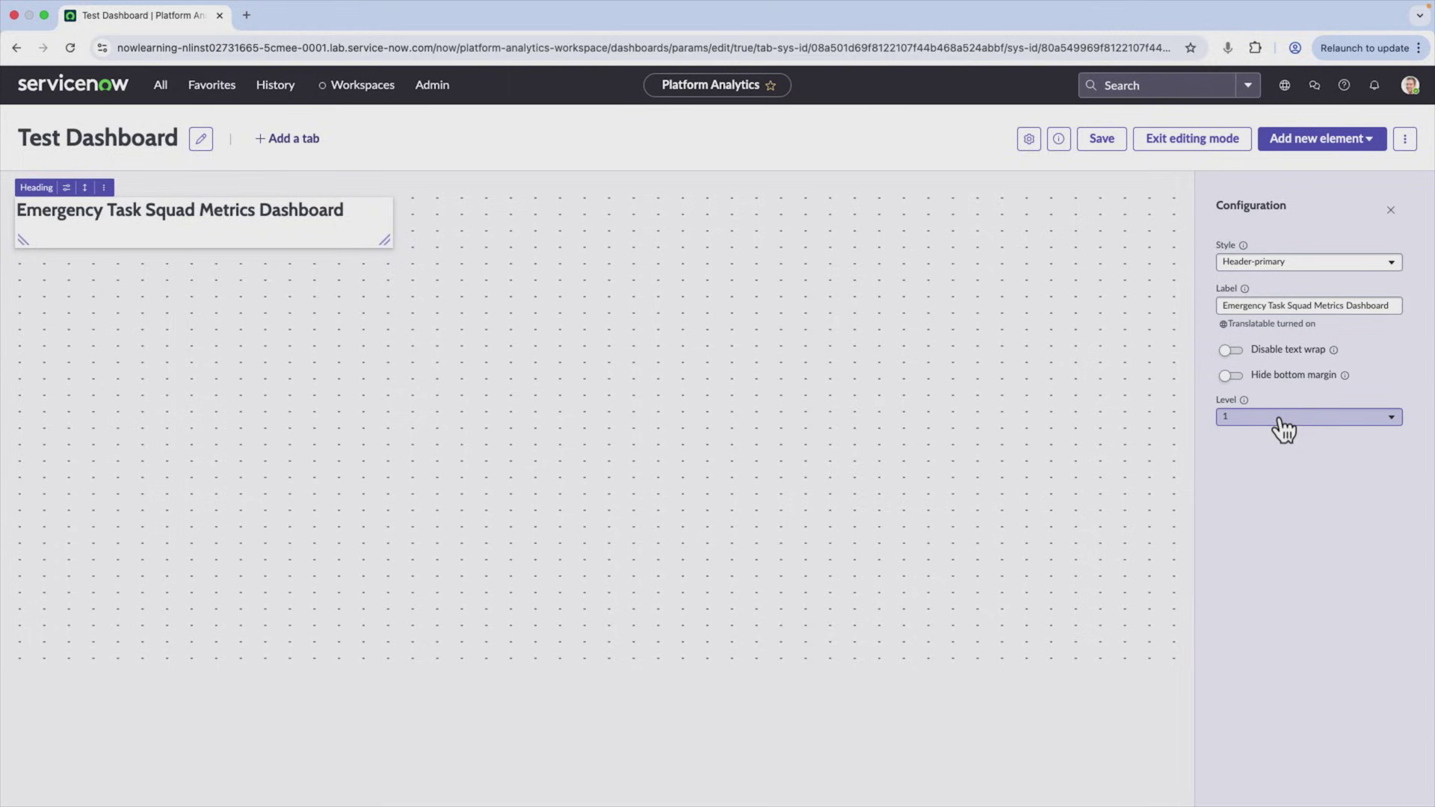
click(1391, 213)
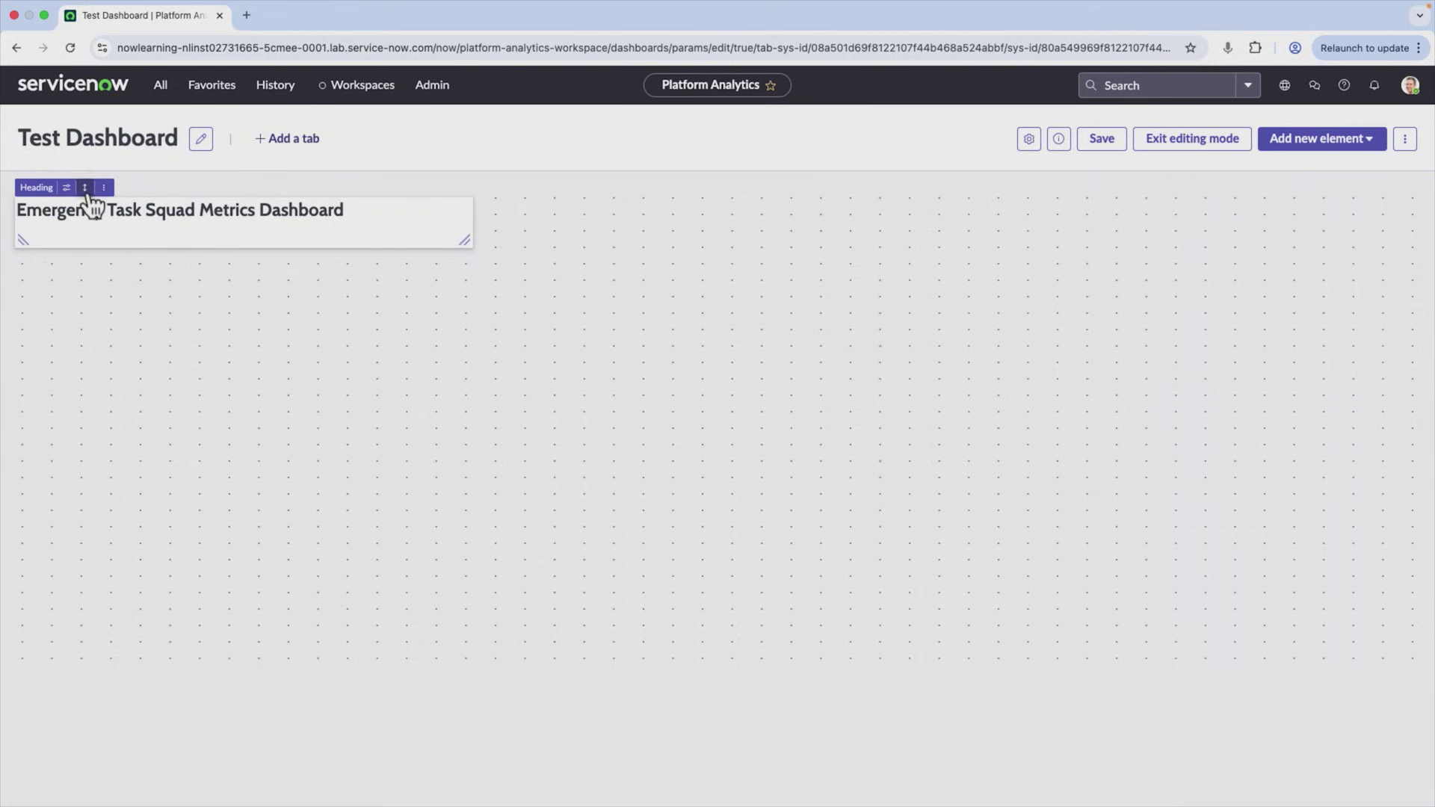
- Reopen the heading's configuration, increase its height, then shrink the box to fit its text
click(67, 188)
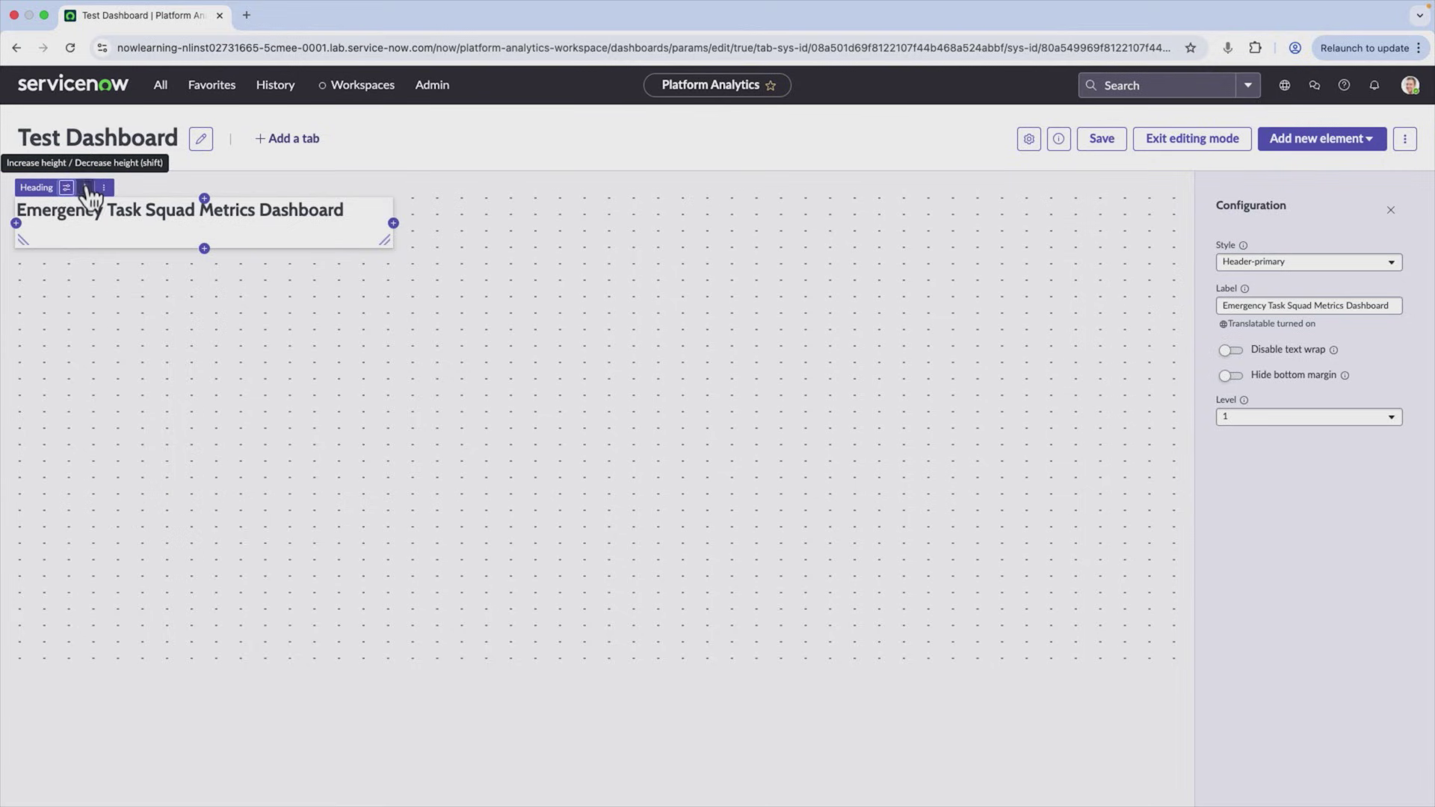
click(85, 188)
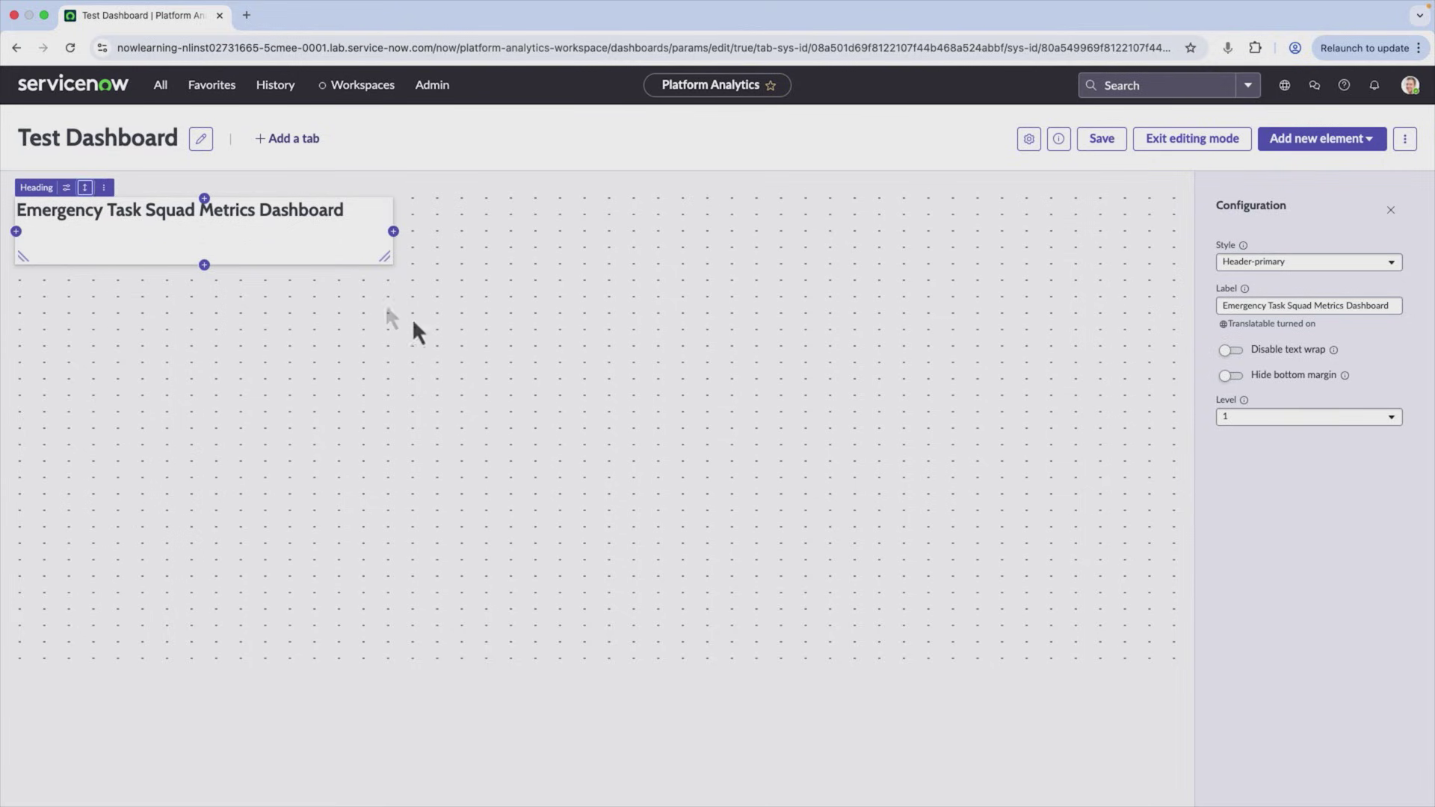
drag(389, 262, 372, 225)
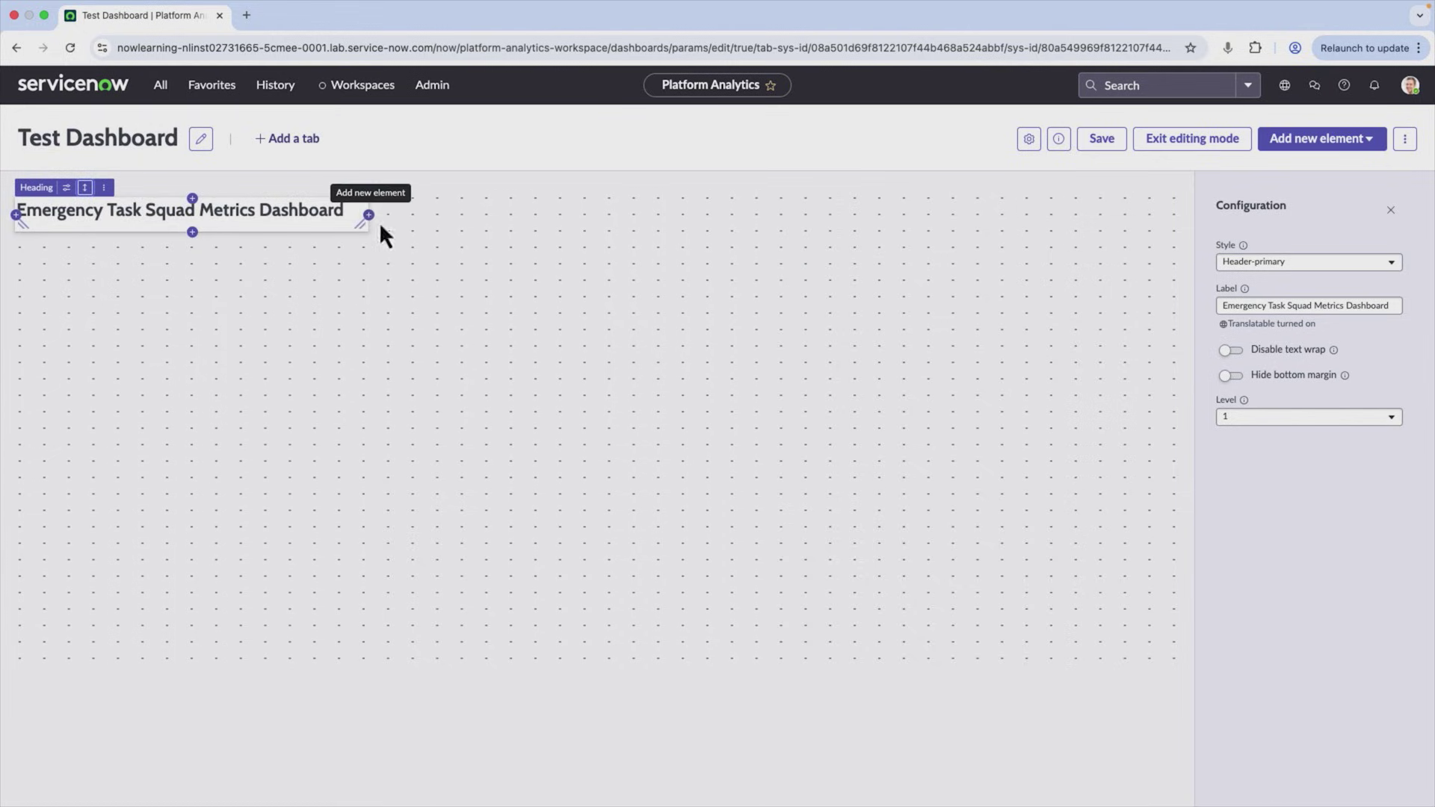
click(368, 216)
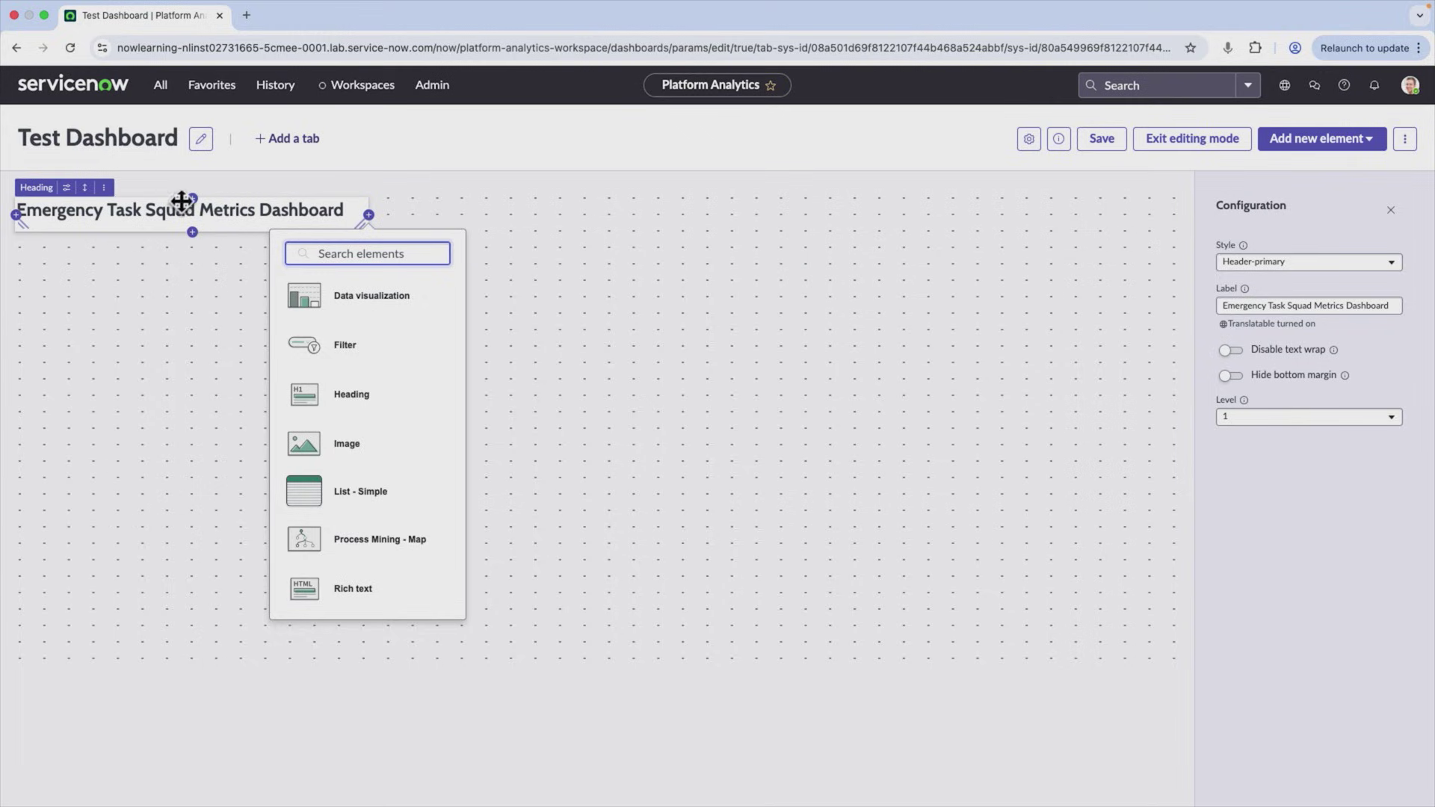
- Dismiss the Add new element choices without adding anything, then show the heading's ⋮ actions menu
click(196, 247)
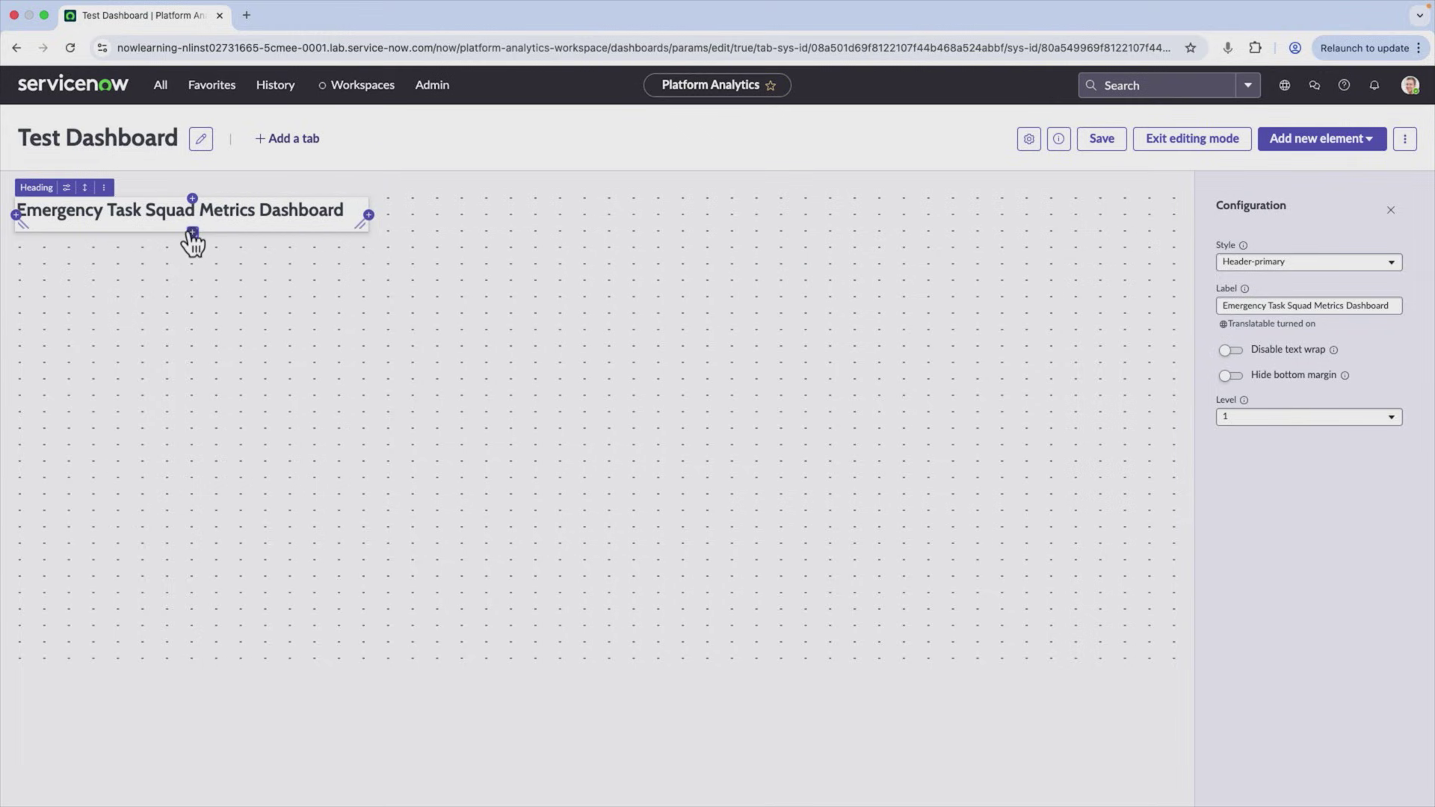
click(16, 215)
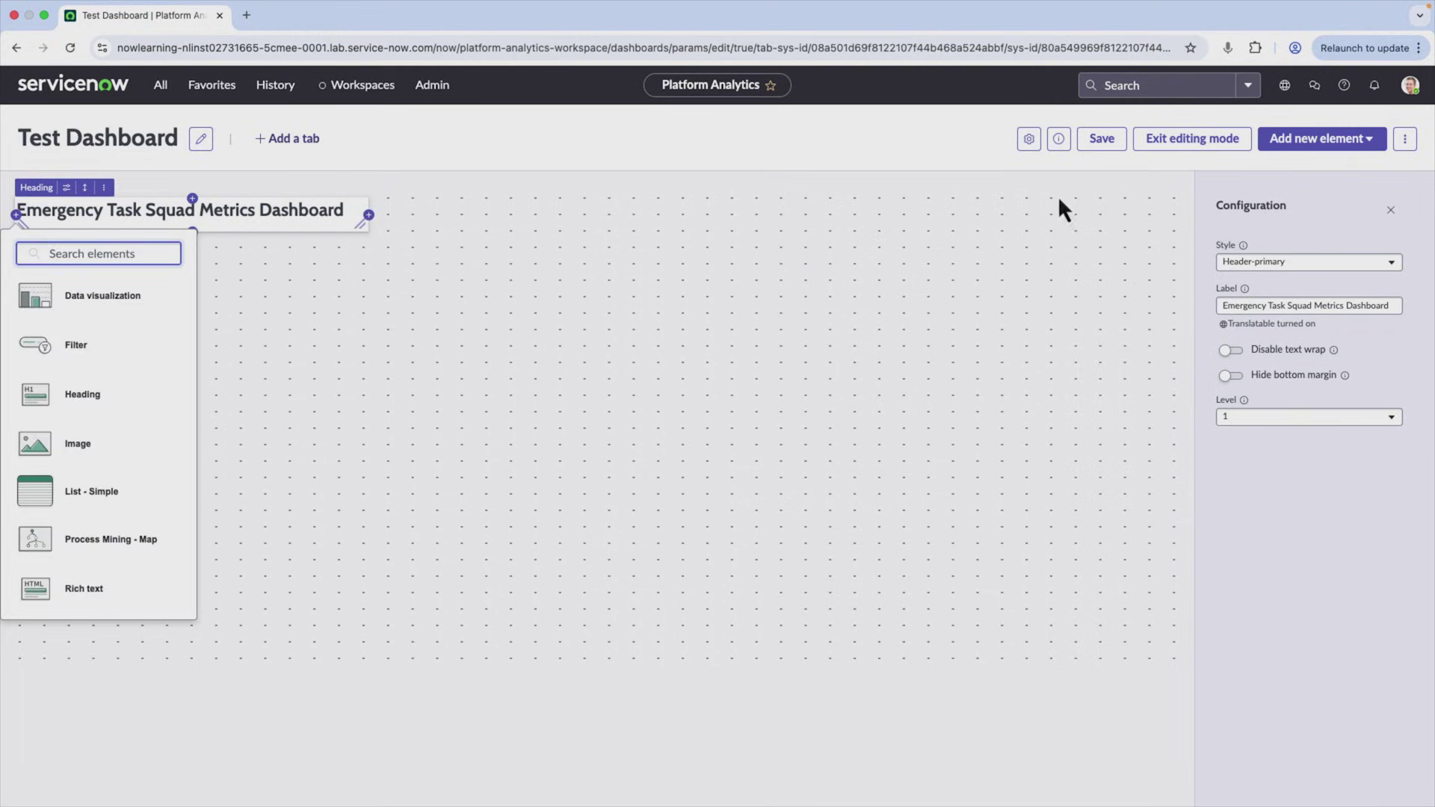
click(841, 155)
click(1326, 146)
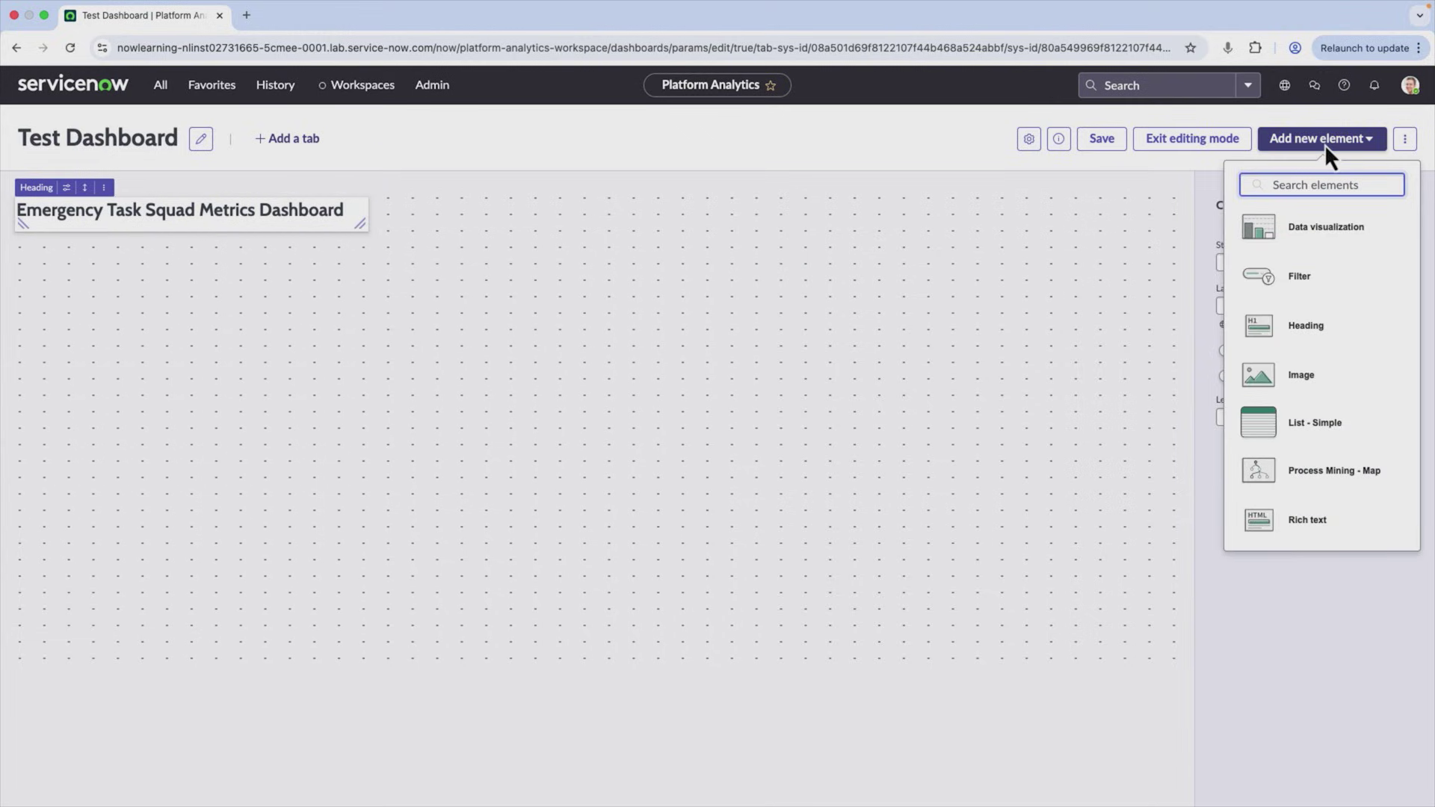
click(381, 250)
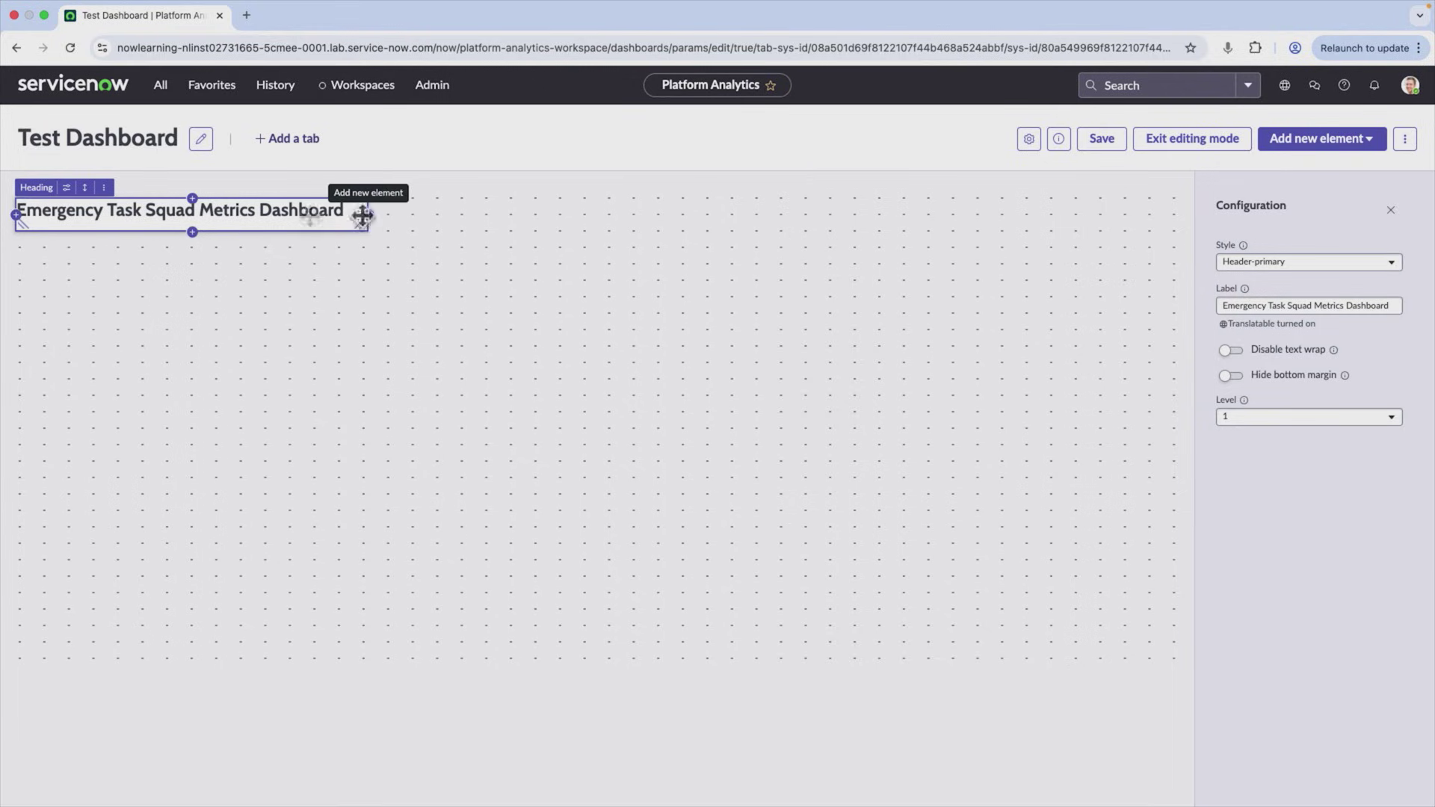
click(104, 188)
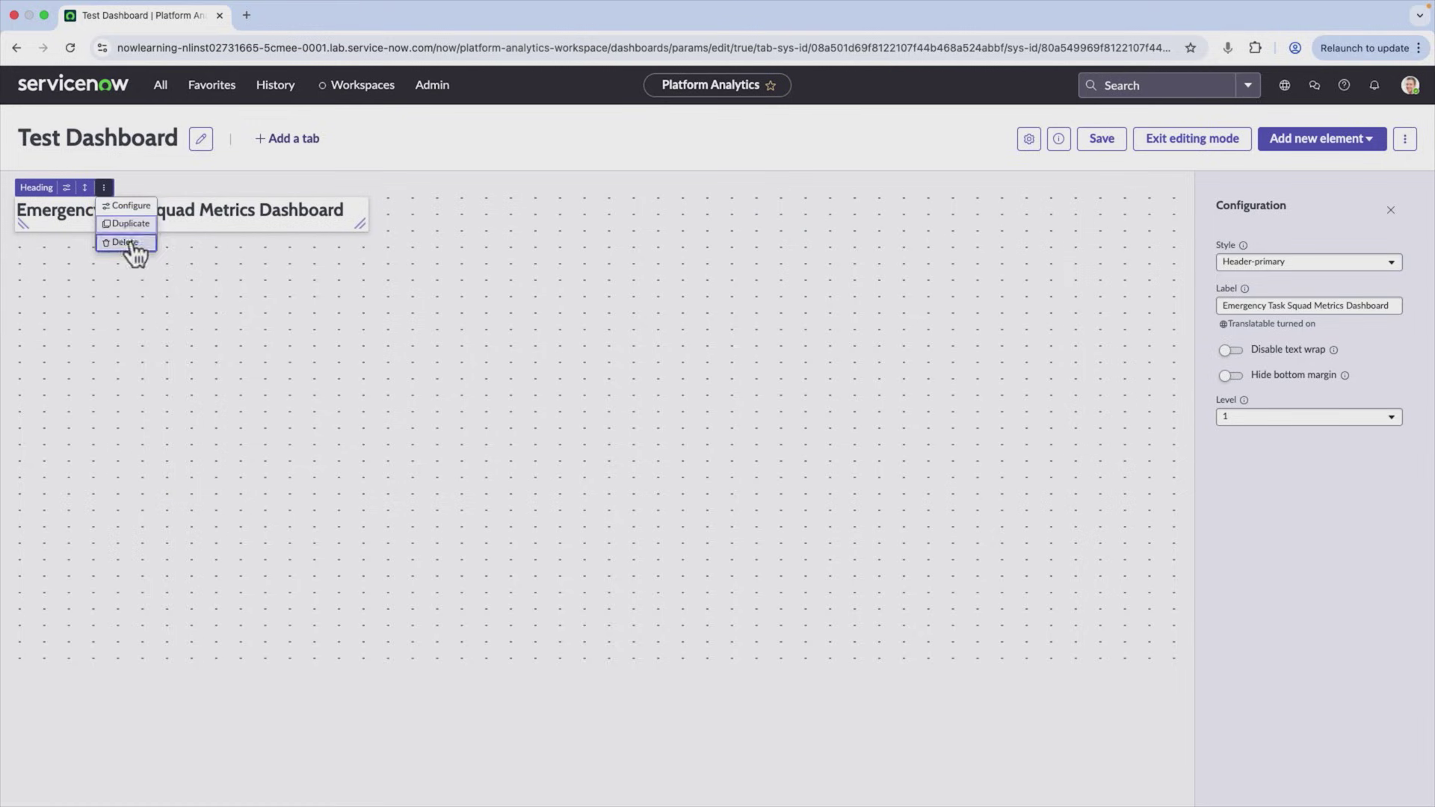
- Duplicate the 'Emergency Task Squad Metrics Dashboard' heading, place the copy below, then delete the copy
click(129, 223)
drag(545, 208, 179, 257)
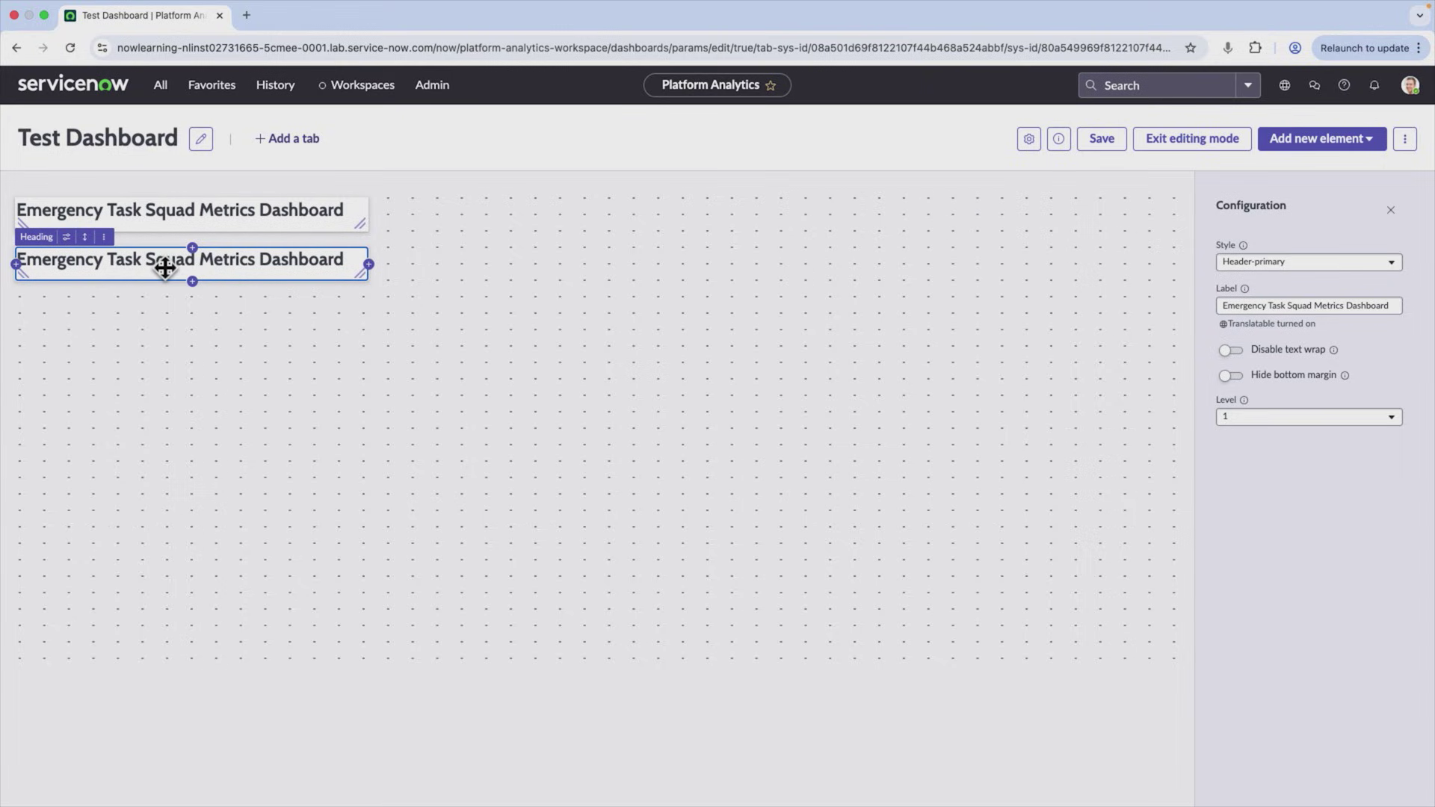
right_click(167, 267)
key(Escape)
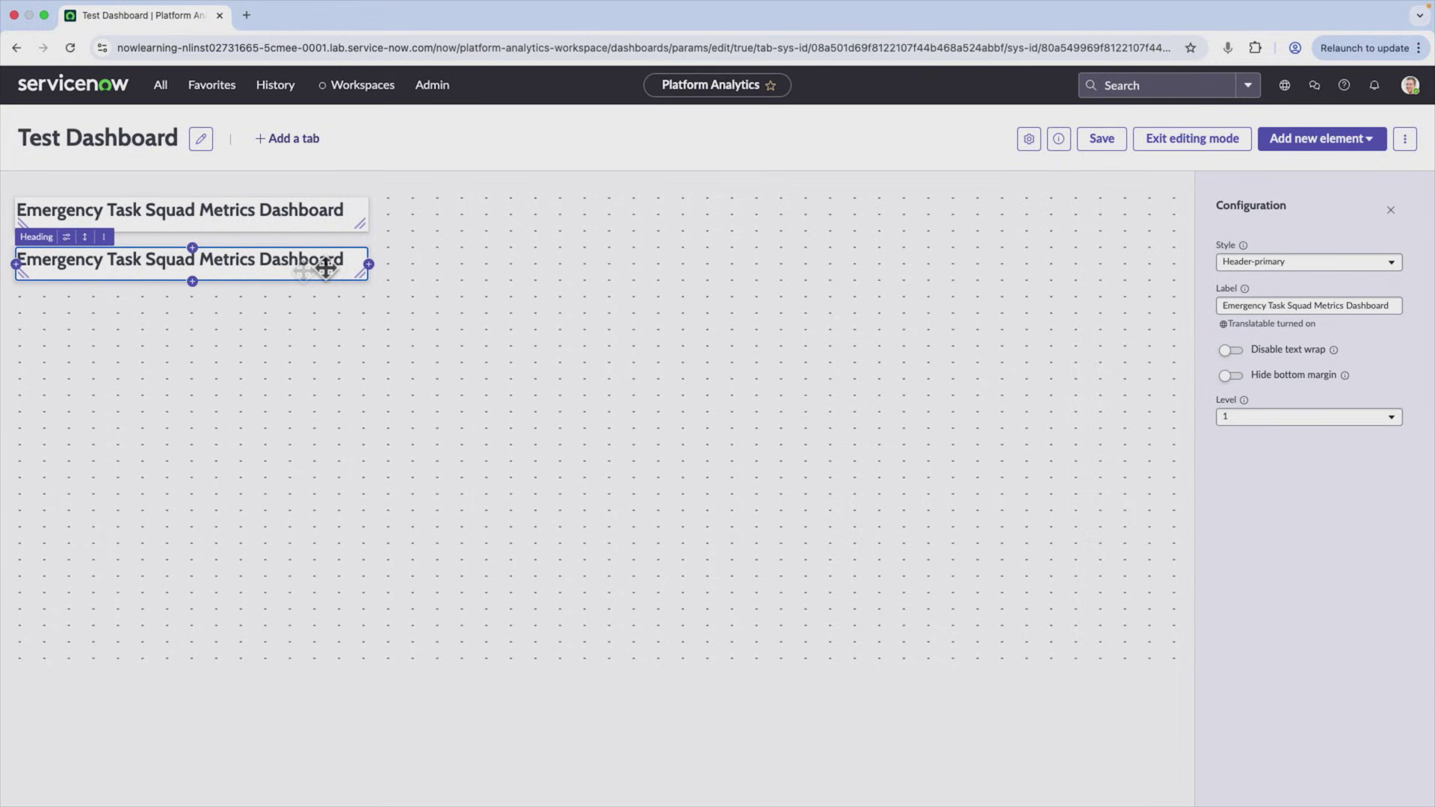
click(106, 238)
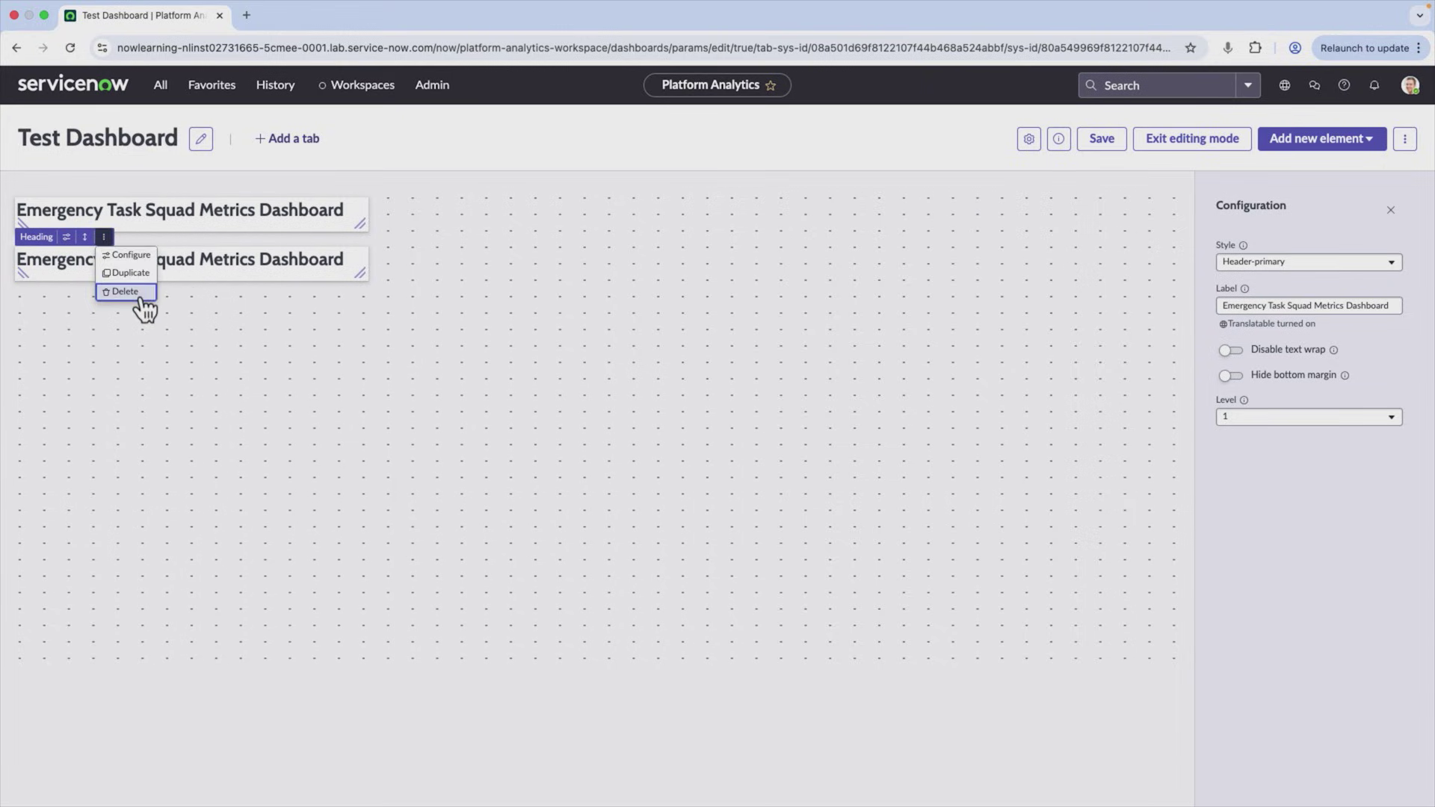
click(122, 291)
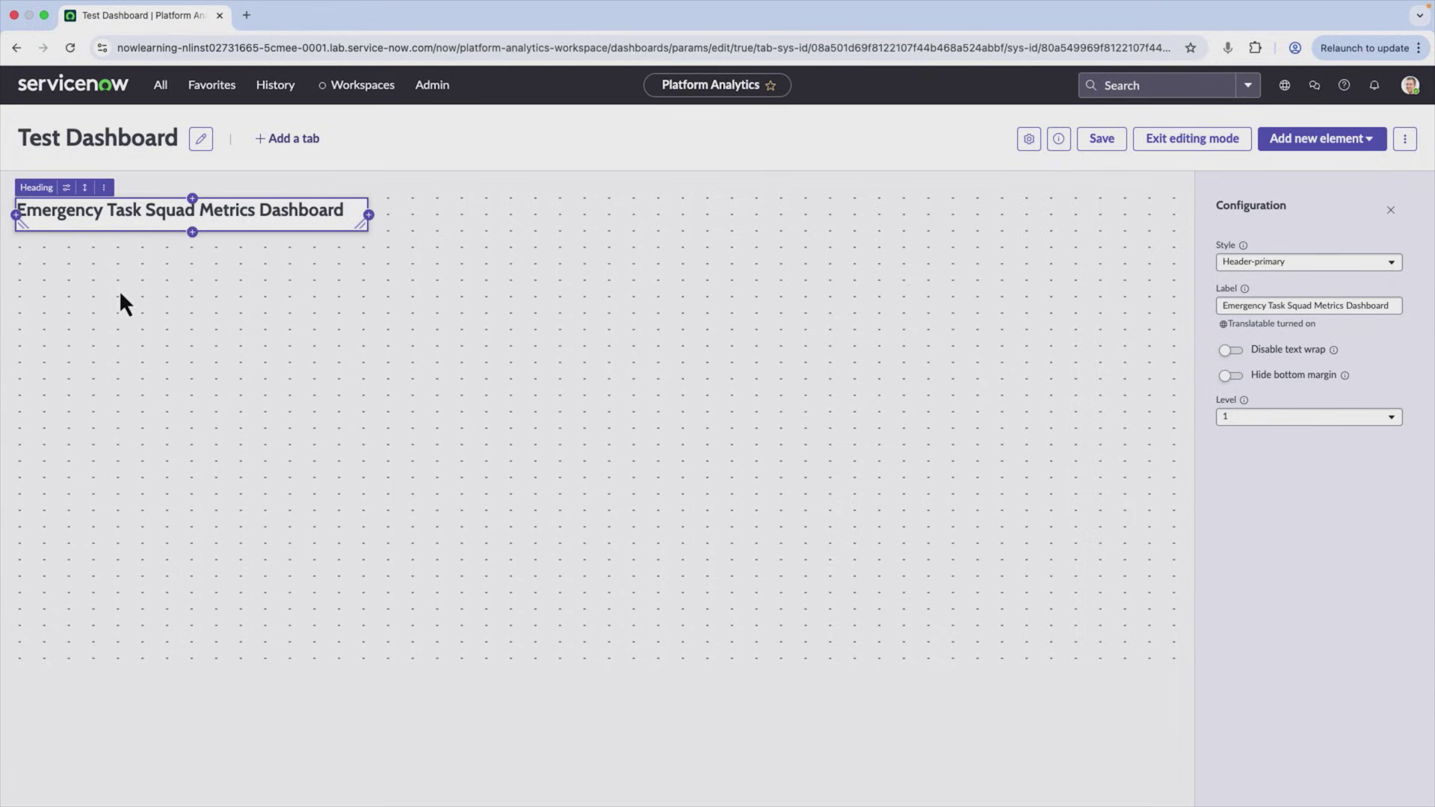